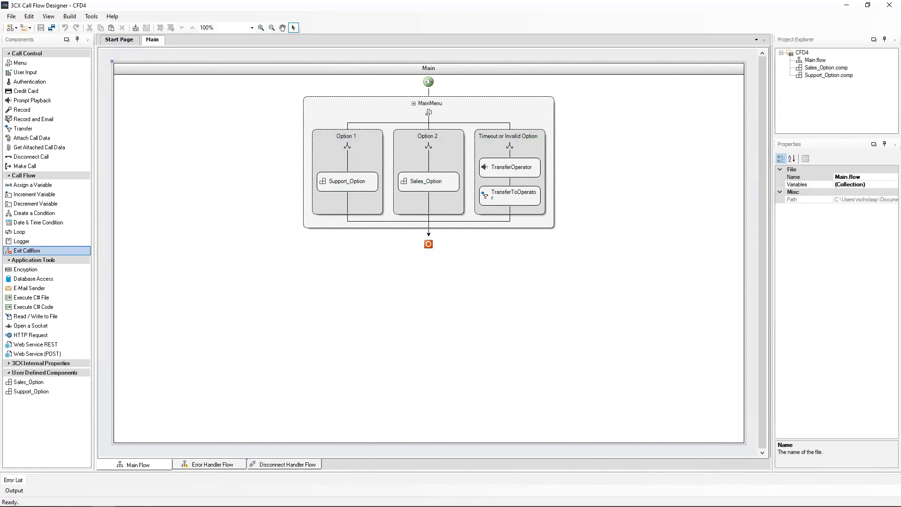
Step: In Support_Option, add a Database Access step after ID_Verification named SupportID_Lookup
double_click(346, 185)
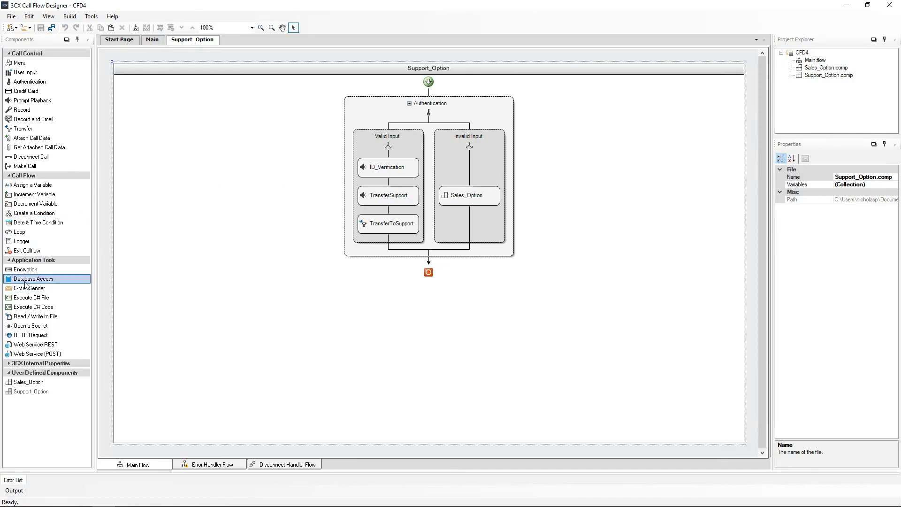
drag(29, 280, 389, 183)
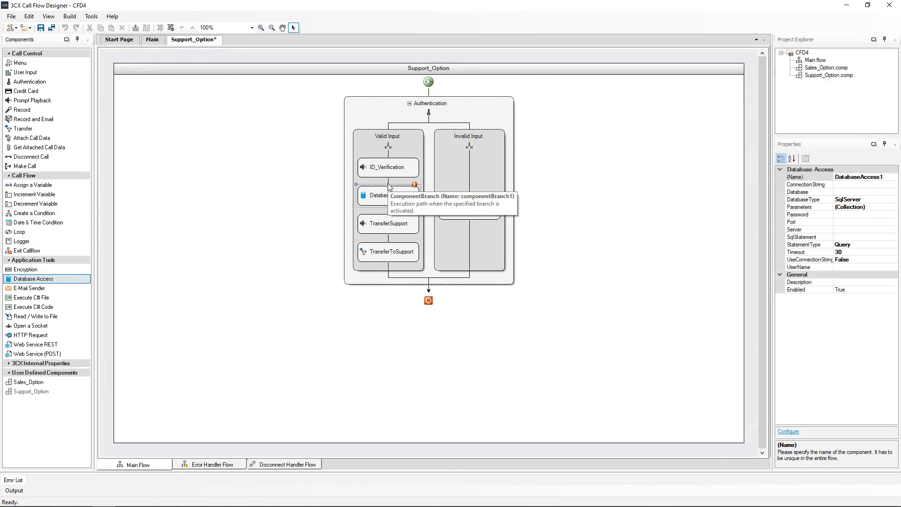
click(827, 177)
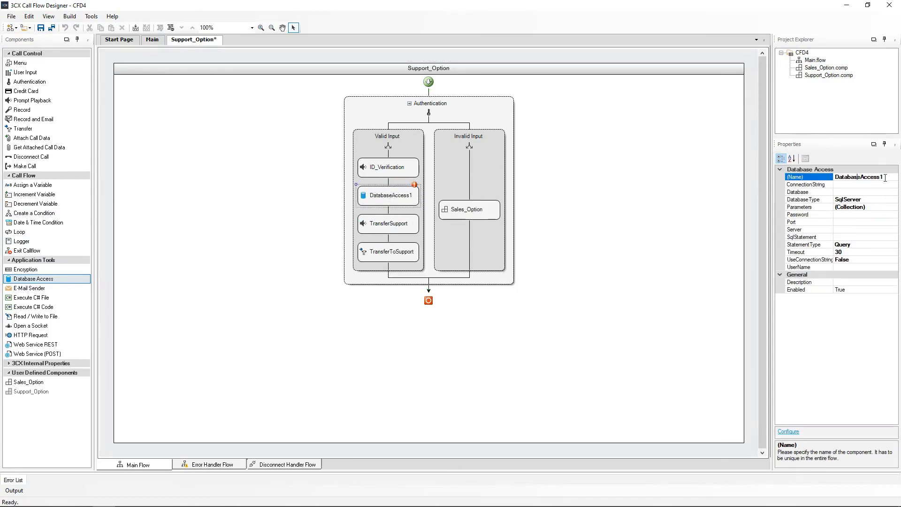
drag(885, 178, 832, 179)
text(SupportID_Lookup)
click(389, 198)
Step: Give SupportID_Lookup PostgreSQL, the server, database company, user name, password and Scalar statement type
double_click(389, 196)
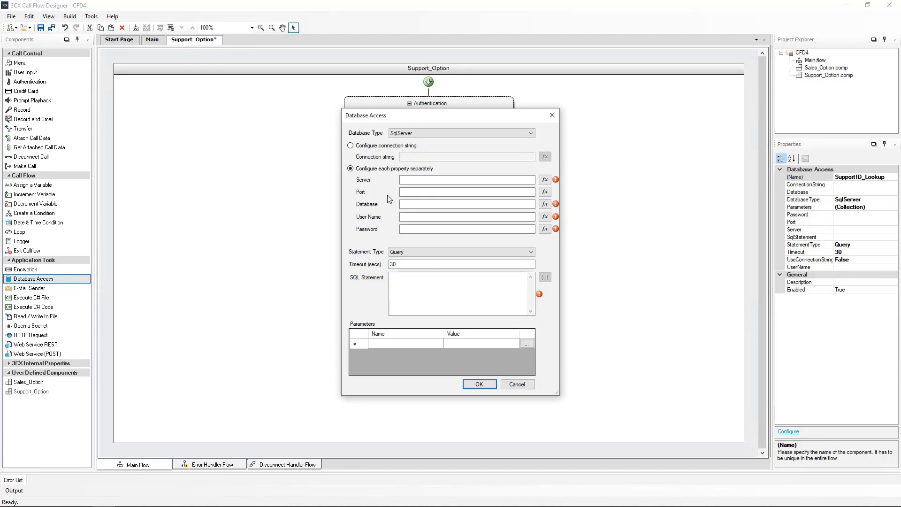
click(441, 138)
click(433, 149)
click(409, 180)
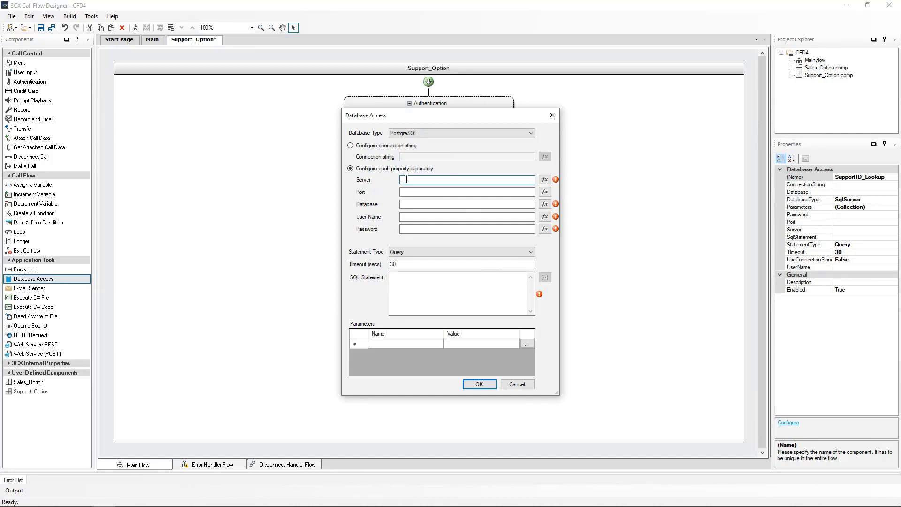
key(ctrl+v)
click(411, 204)
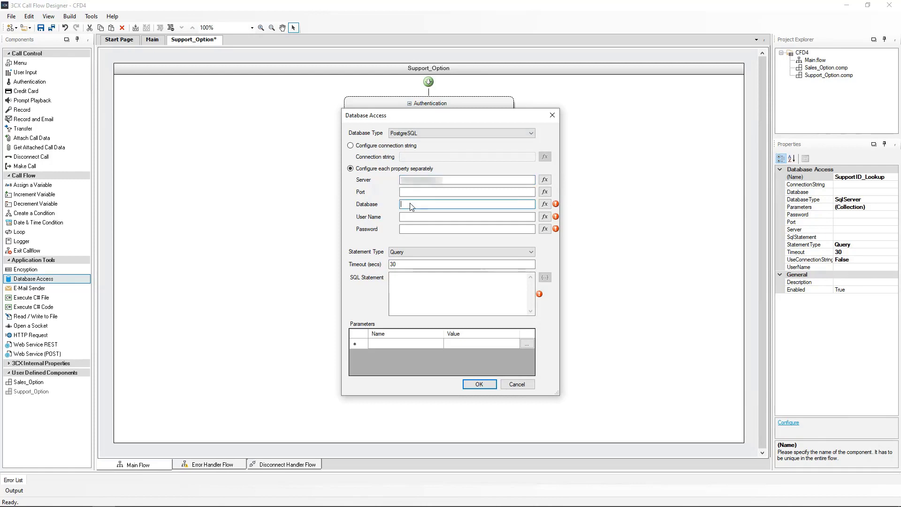
text("company")
click(411, 218)
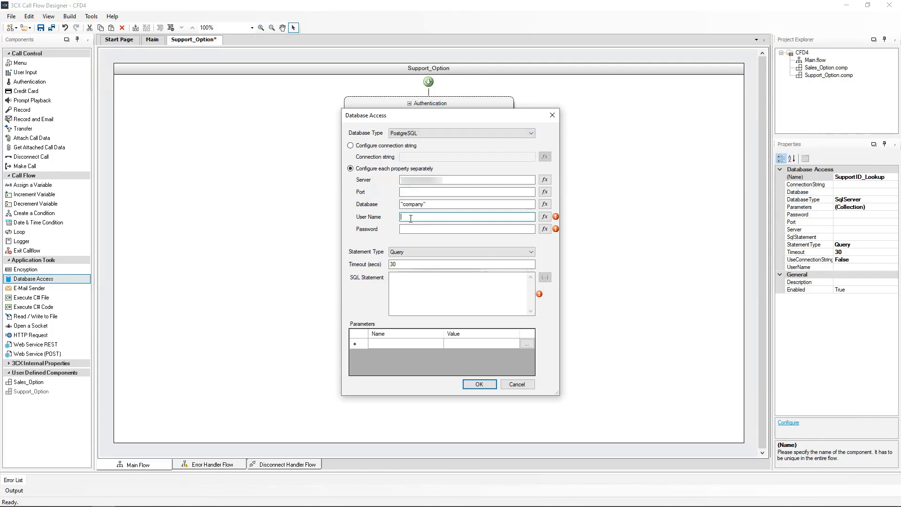
text("postgres")
click(458, 229)
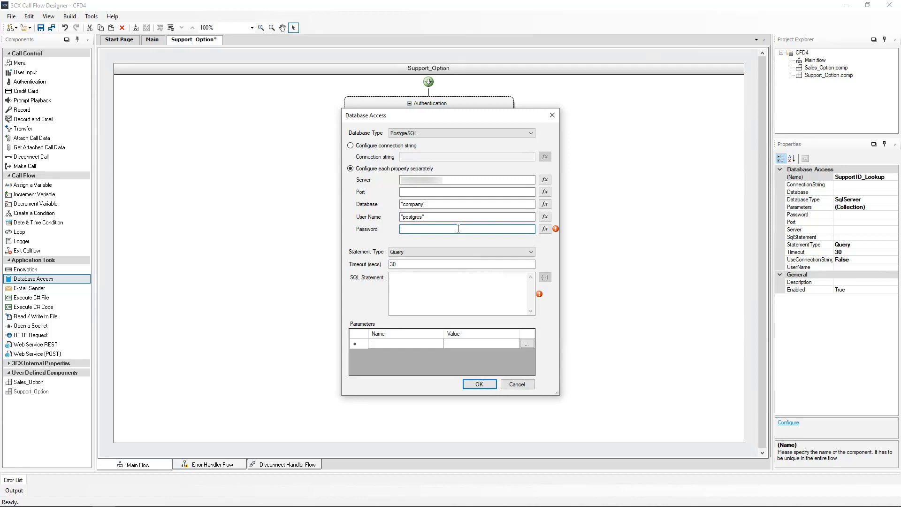
key(ctrl+v)
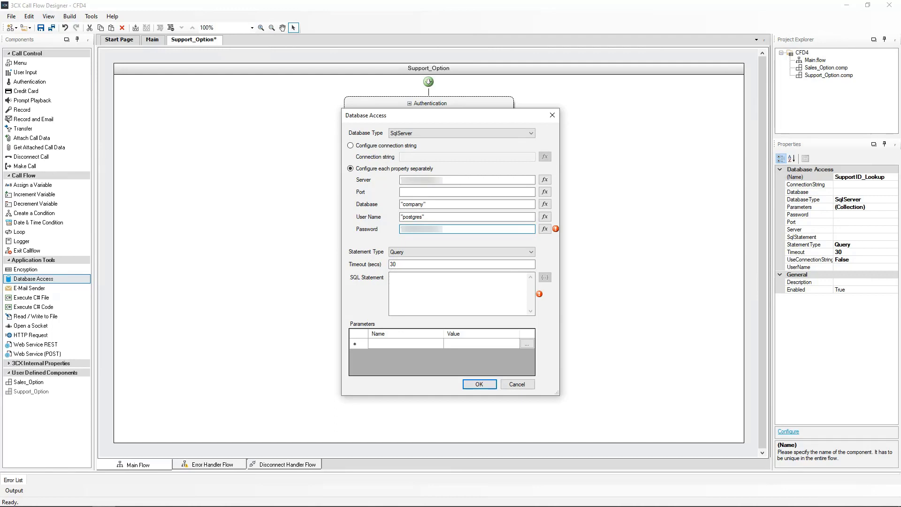
click(418, 264)
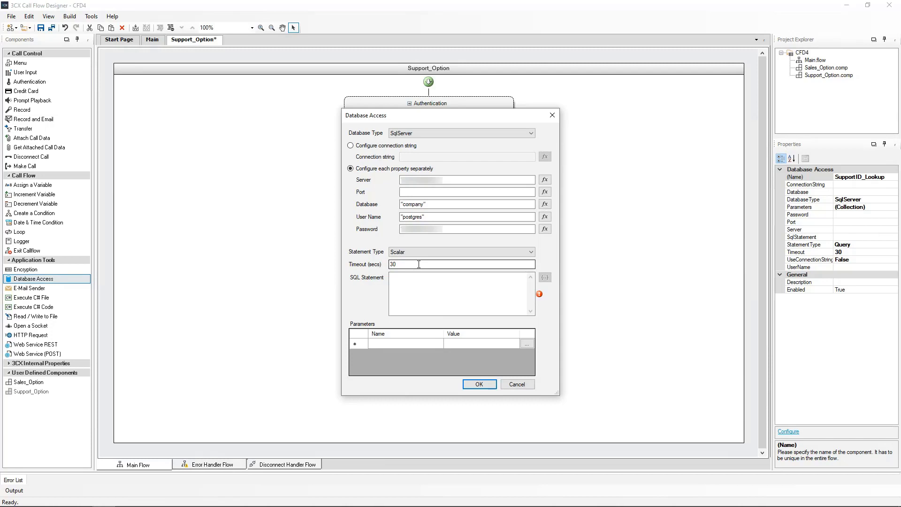
Step: Add a query parameter named id with the value Authentication.ID
click(379, 342)
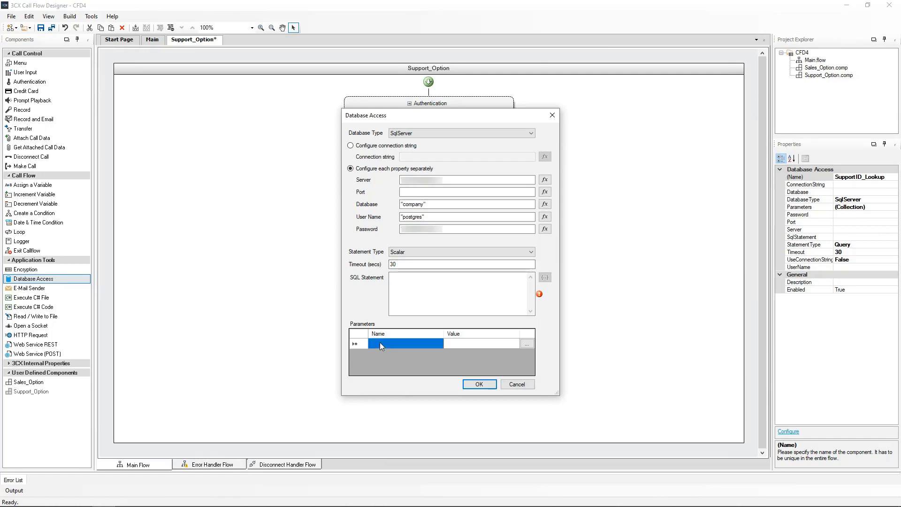
text(i)
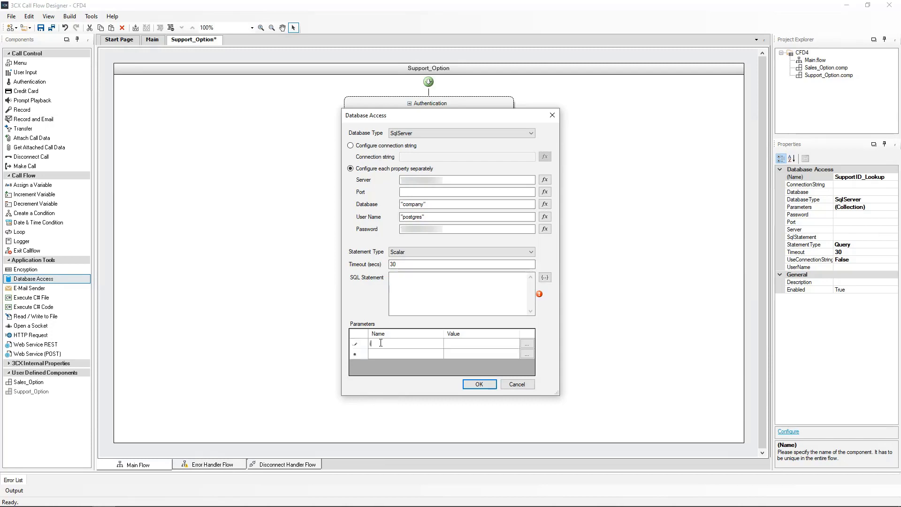
text(d)
click(527, 344)
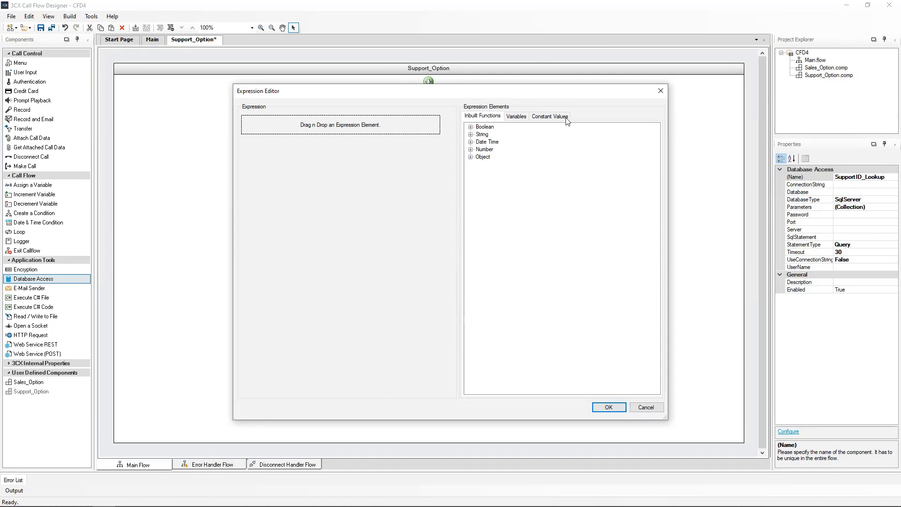
click(516, 117)
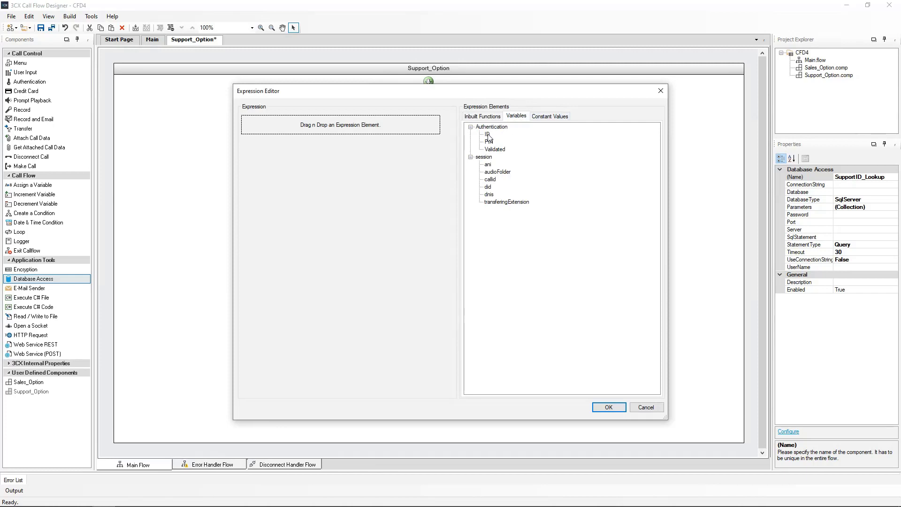
drag(489, 136, 348, 128)
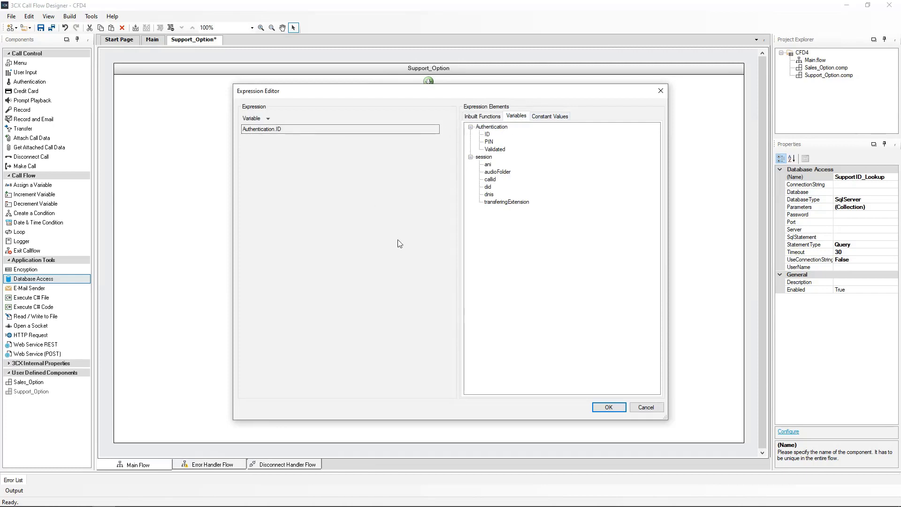
click(607, 408)
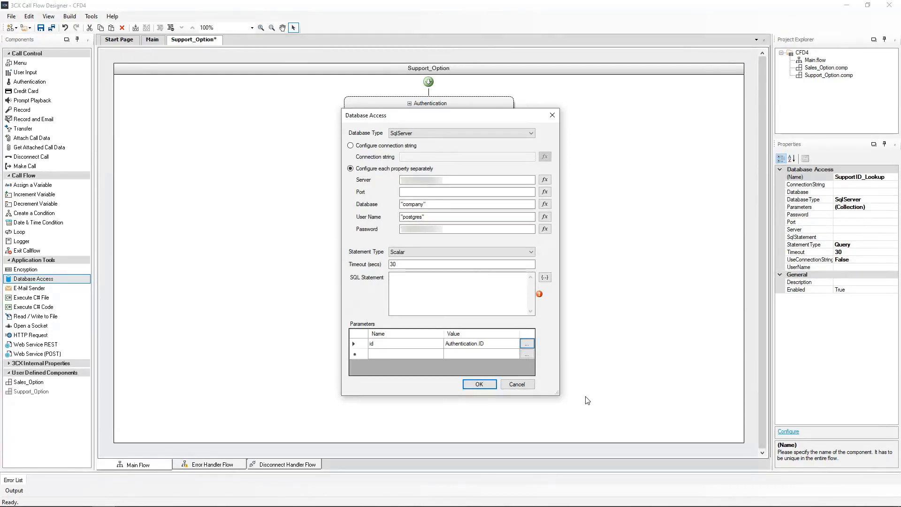
Step: Enter the query SELECT COUNT (*) FROM customers WHERE id={0} using the id placeholder, and save
click(412, 279)
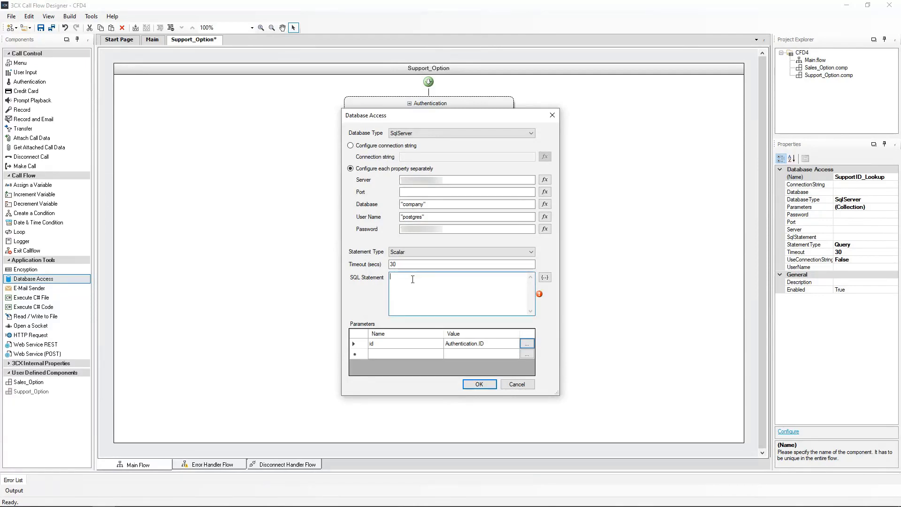
text(SELECT COUNT (*))
text(FROM customers)
text(WHERE id=)
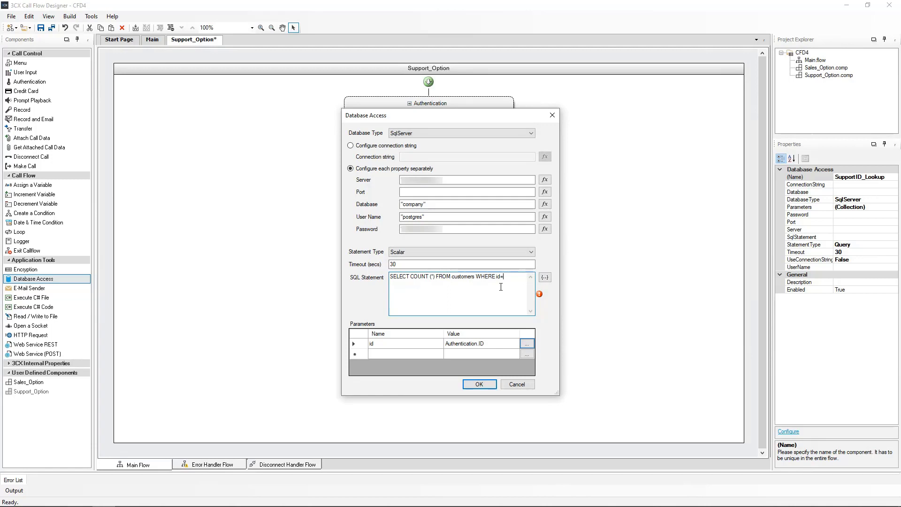
click(545, 277)
click(578, 290)
click(479, 385)
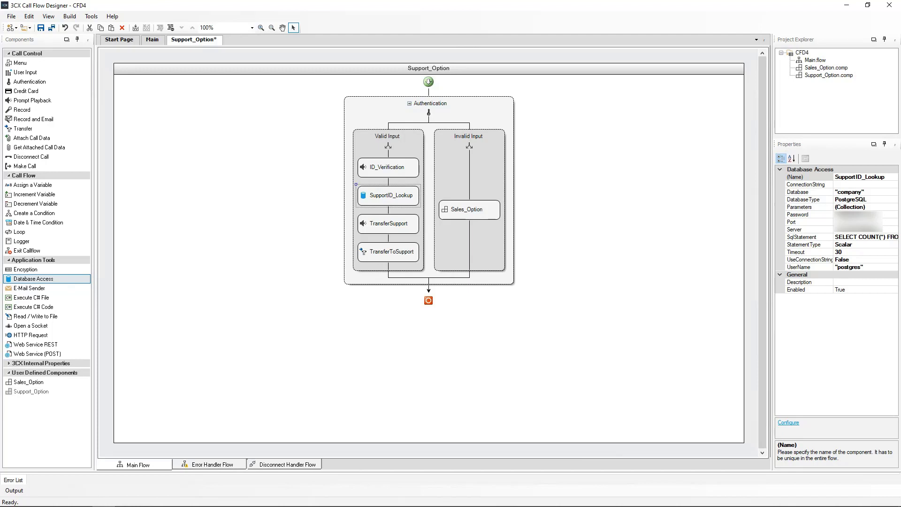
Step: Add a condition below SupportID_Lookup named ID_Validity
drag(36, 213, 388, 210)
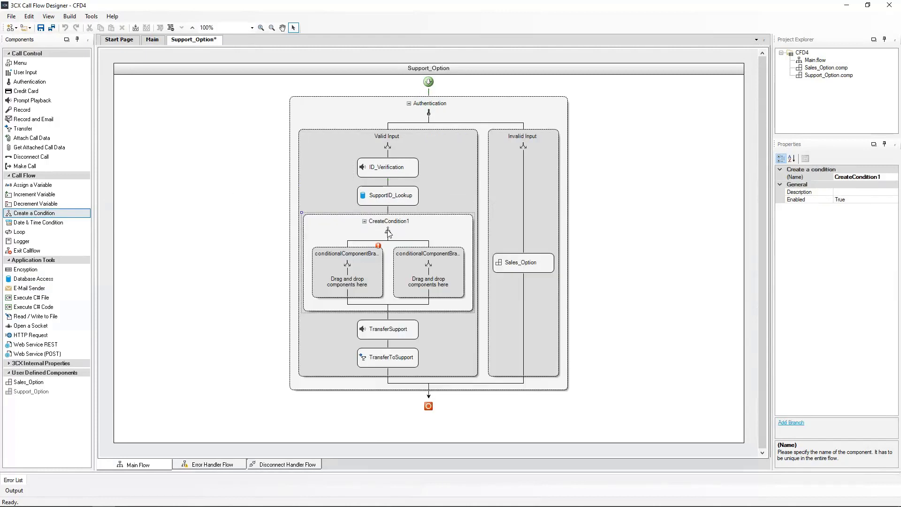
click(884, 177)
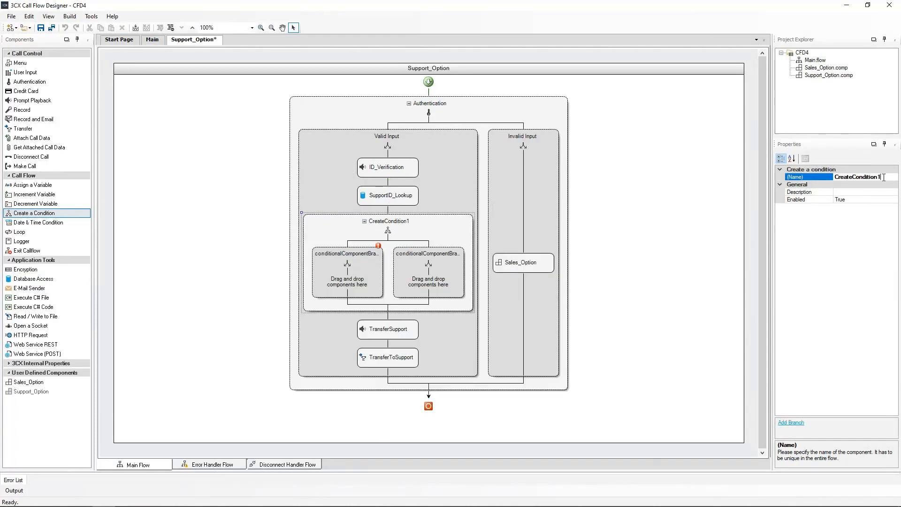
drag(884, 177, 828, 179)
text(ID_Validity)
key(Return)
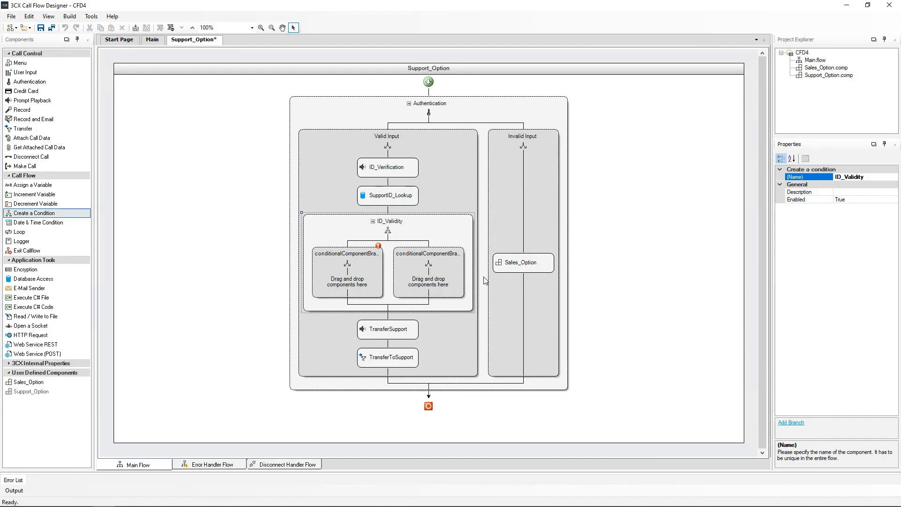
Step: Rename the condition's first branch to Valid_ID
click(350, 272)
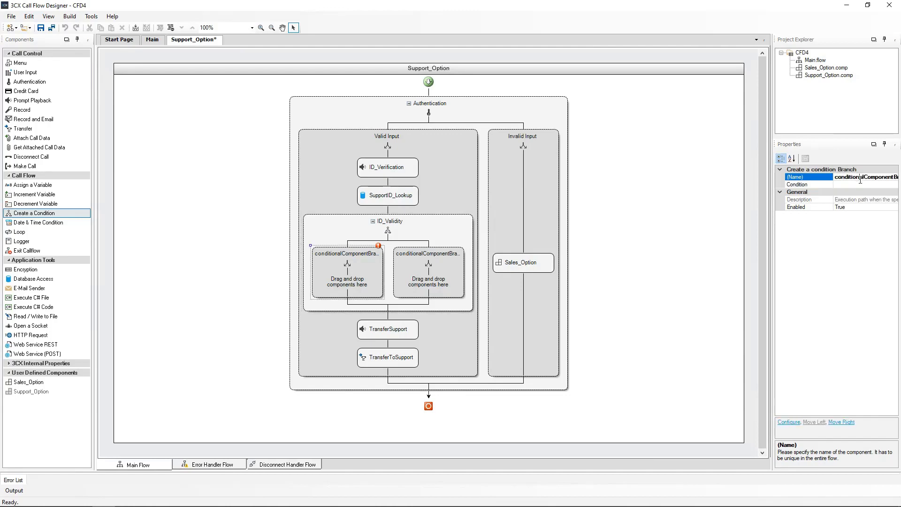
double_click(860, 178)
text(Valid_ID)
key(Return)
click(511, 431)
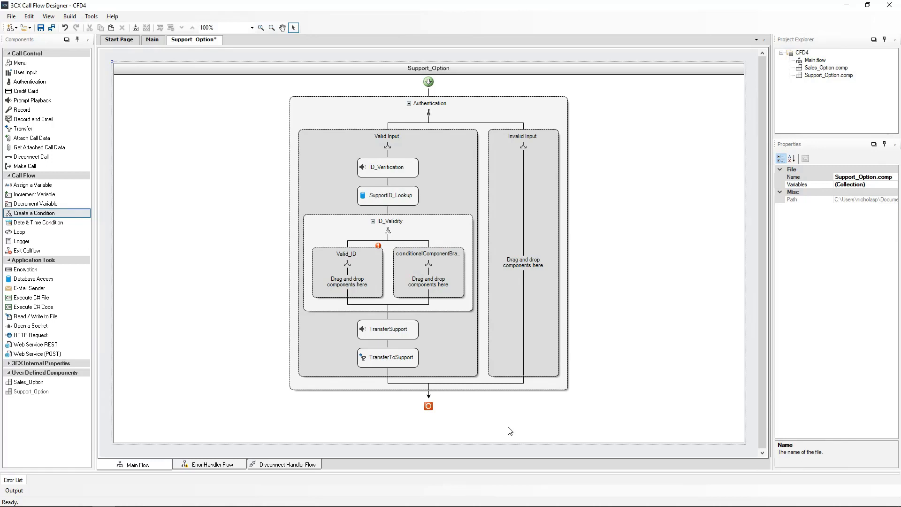
Step: Open the Valid_ID branch's condition in the Expression Editor
double_click(360, 257)
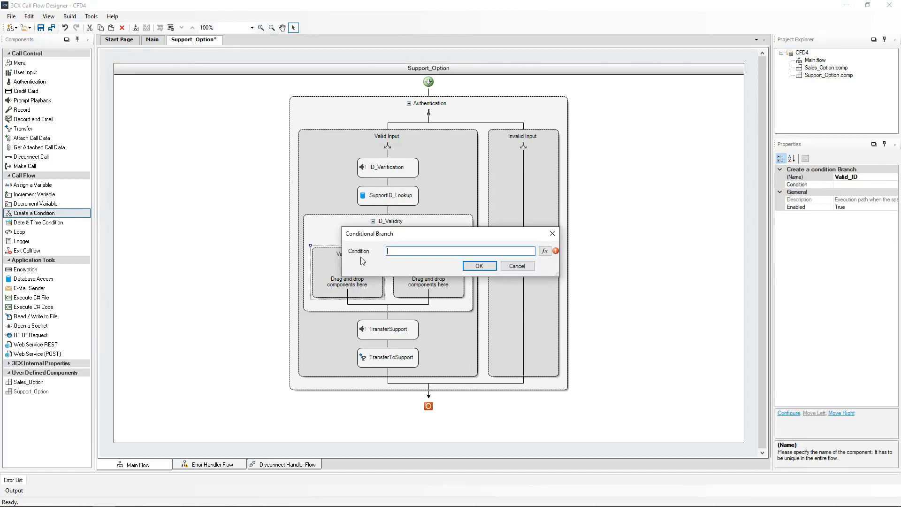
click(544, 251)
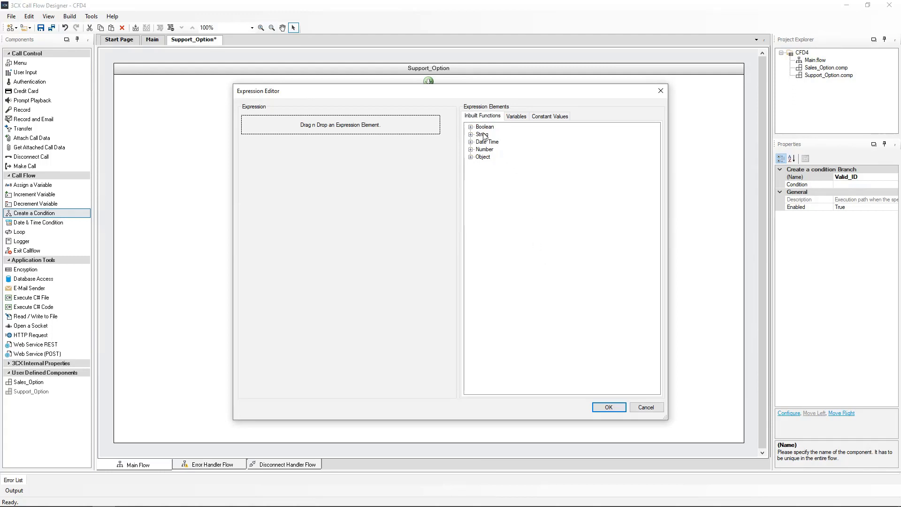
Step: Set the Valid_ID condition to EQUAL(SupportID_Lookup.ScalarResult, 1) and apply it
click(471, 127)
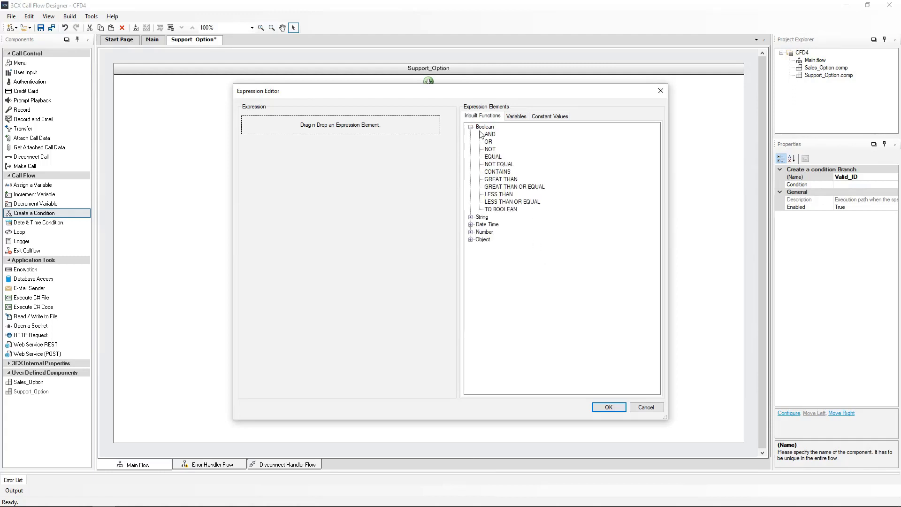
drag(493, 158, 347, 126)
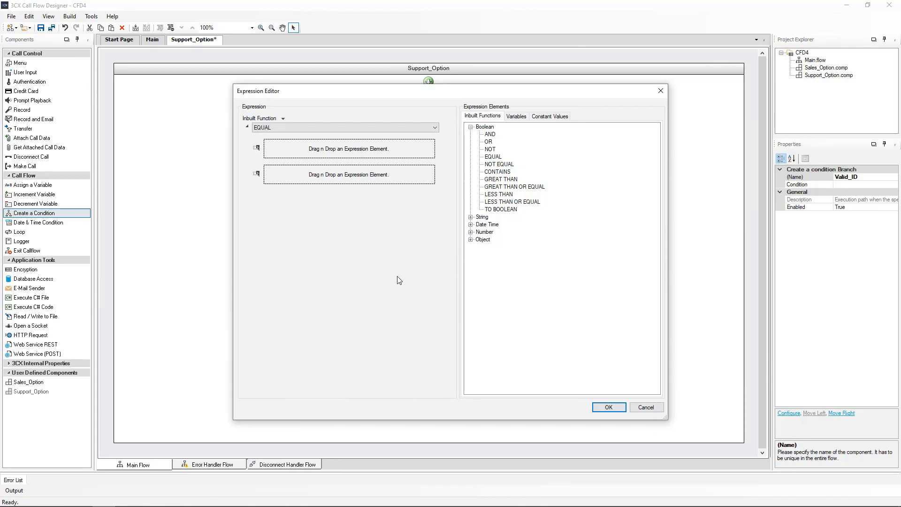
click(514, 120)
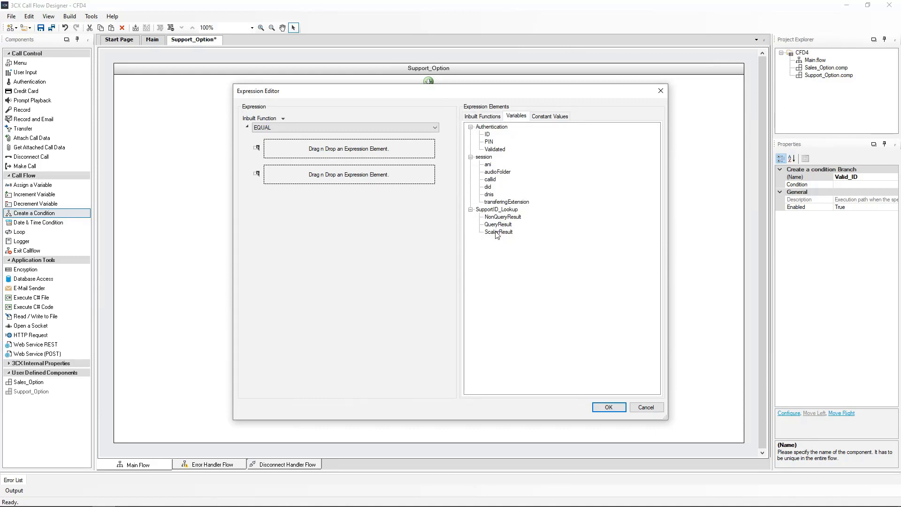
drag(497, 235, 371, 151)
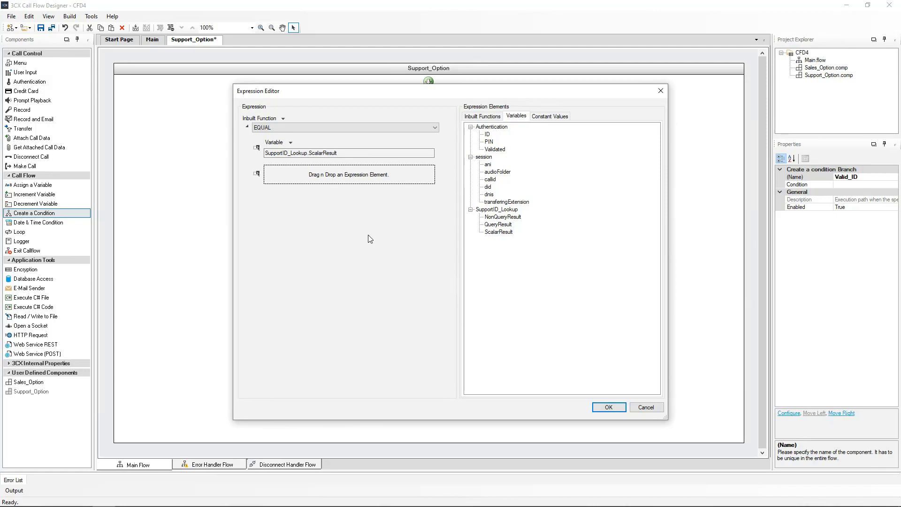
click(559, 117)
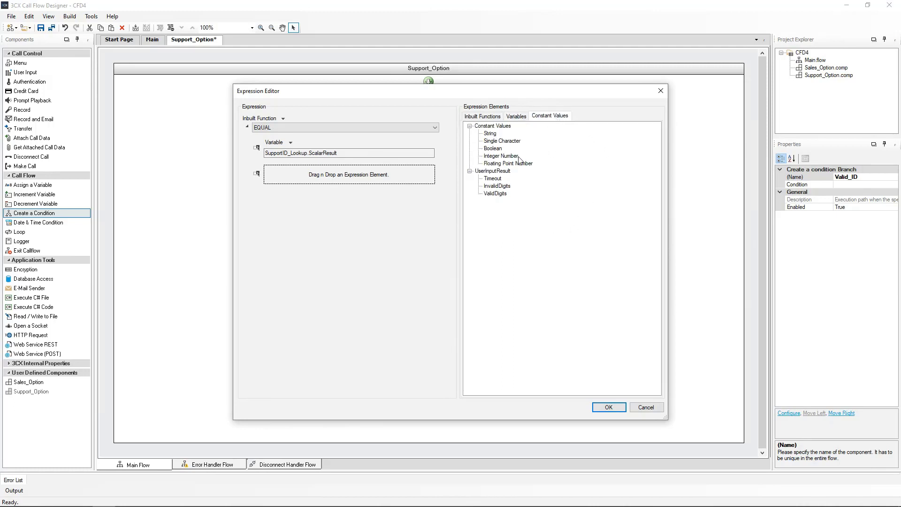
drag(520, 160, 353, 176)
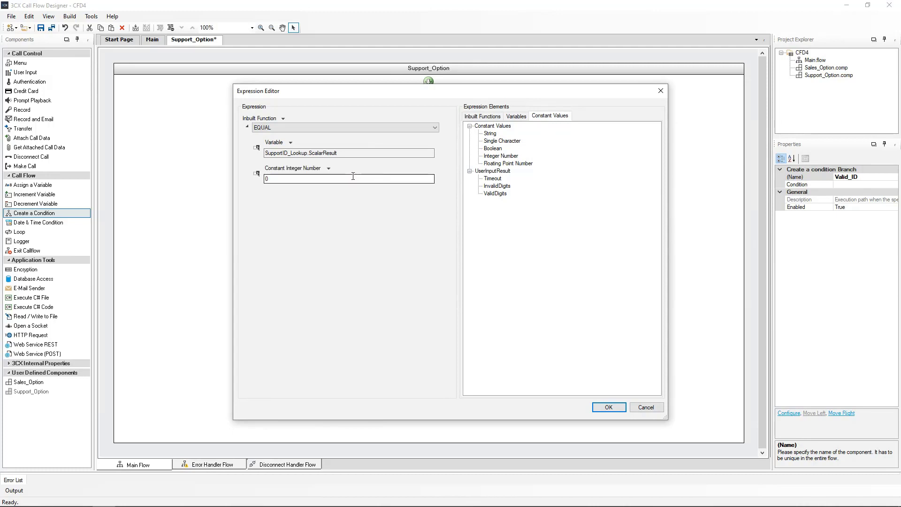
double_click(266, 179)
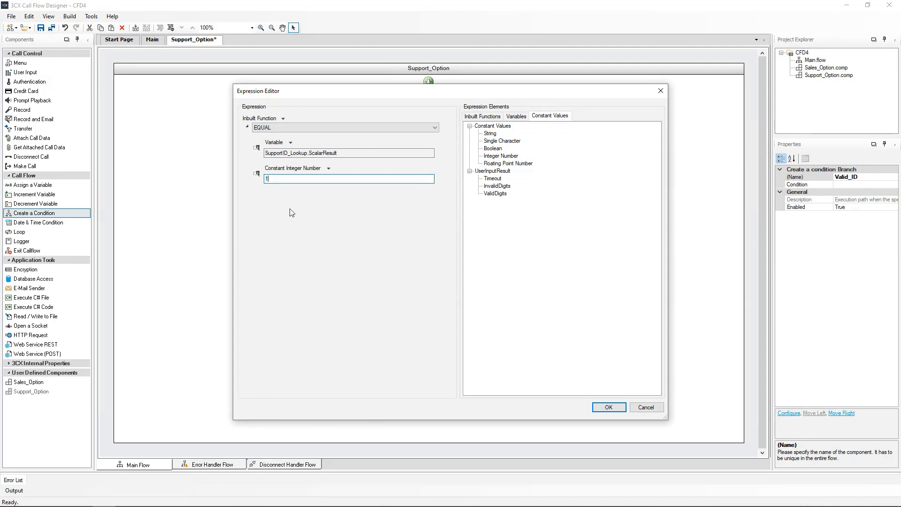
text(1)
click(602, 408)
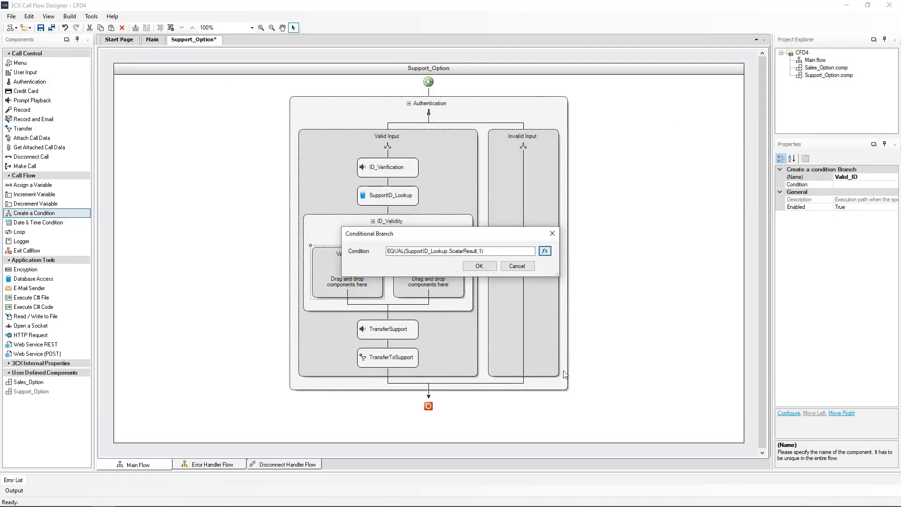
click(479, 267)
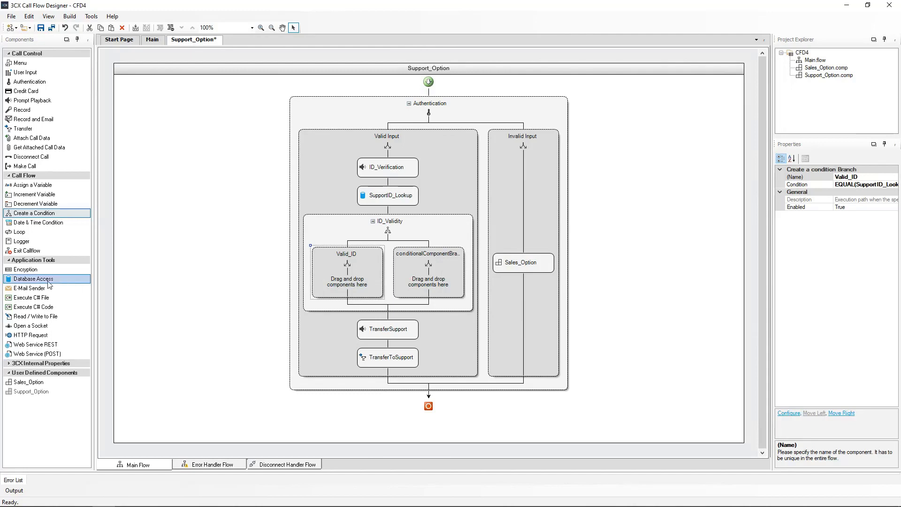
Step: Place a Database Access step in the Valid_ID branch and name it Users_Name_Lookup
drag(34, 282, 341, 268)
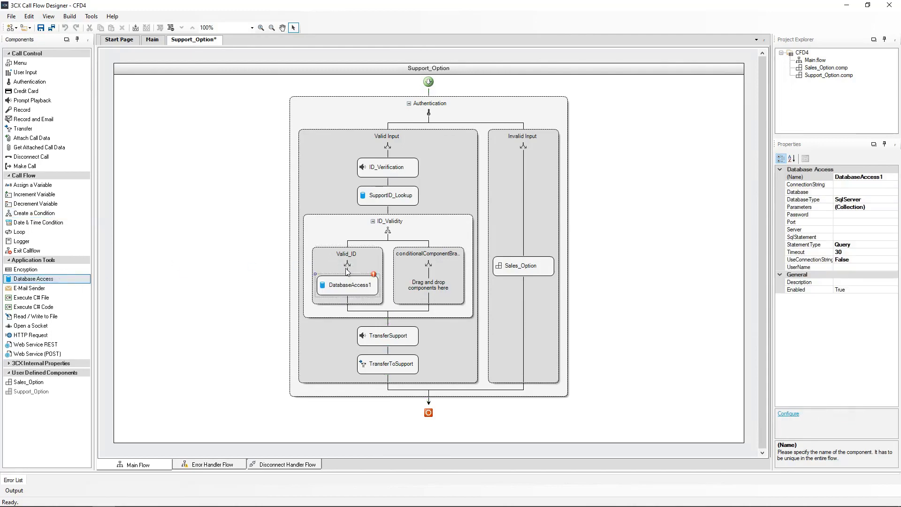
click(339, 418)
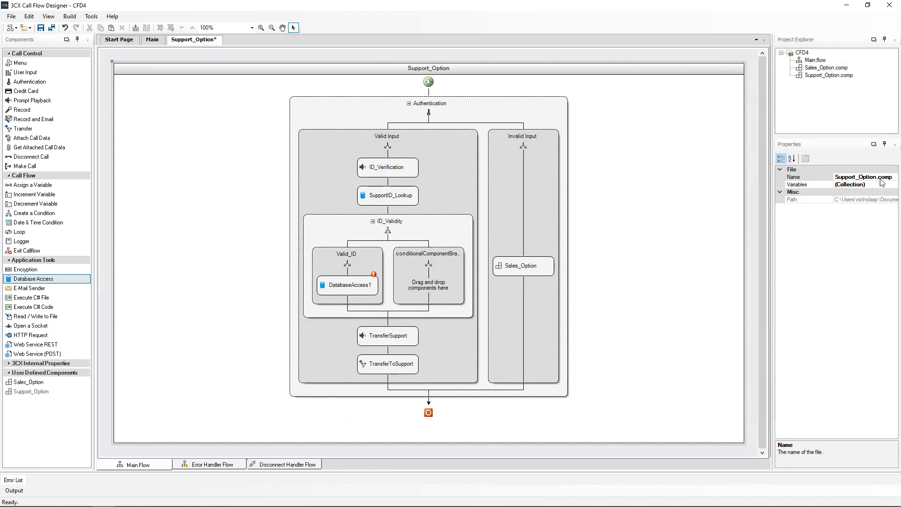
click(353, 283)
click(825, 178)
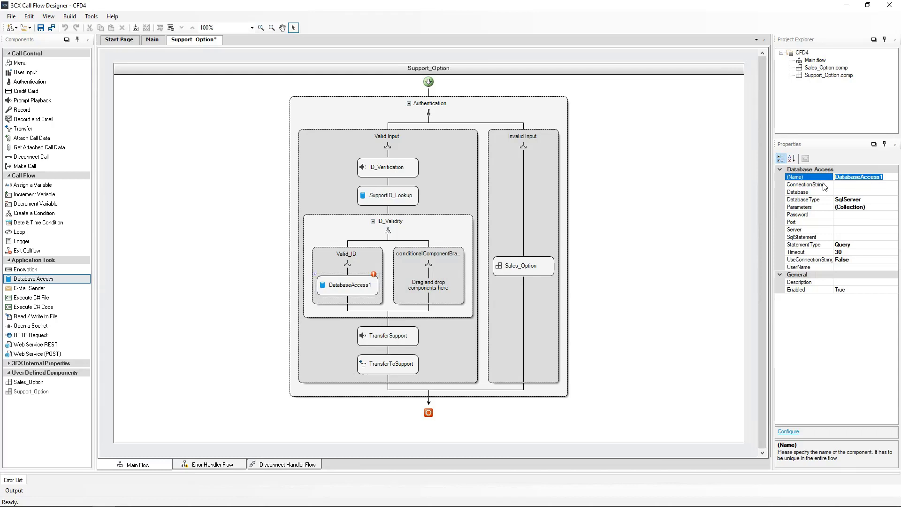
text(Users_Name_Lookup)
key(Return)
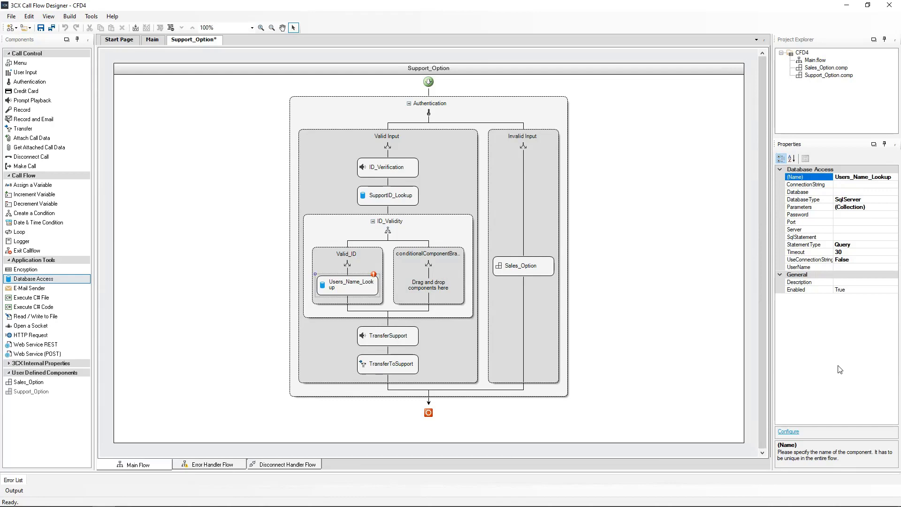
click(343, 289)
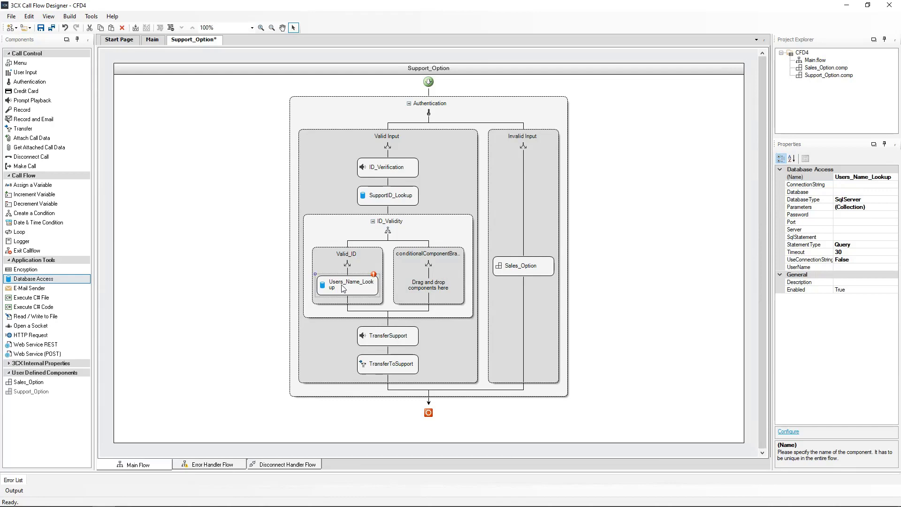
Step: Set Users_Name_Lookup to PostgreSQL with the server, database company, user name and password
double_click(344, 288)
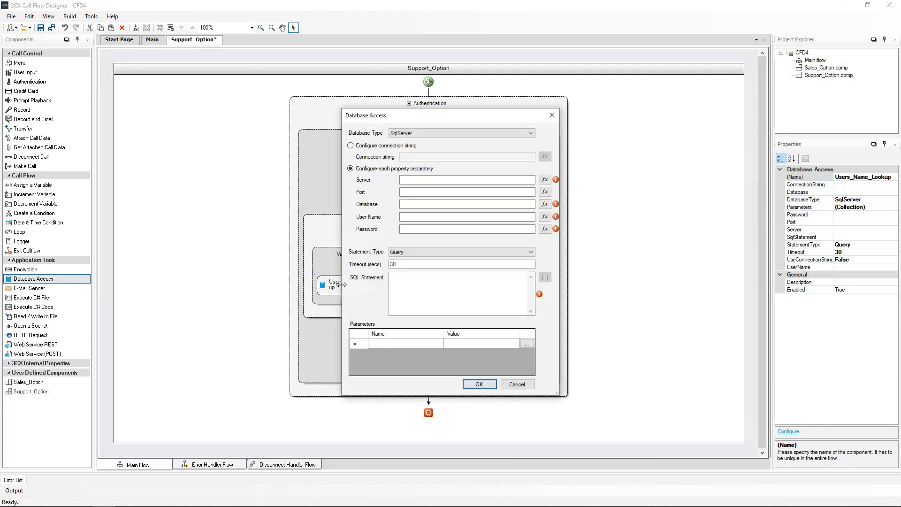
click(434, 134)
click(411, 146)
click(419, 179)
key(ctrl+v)
click(433, 205)
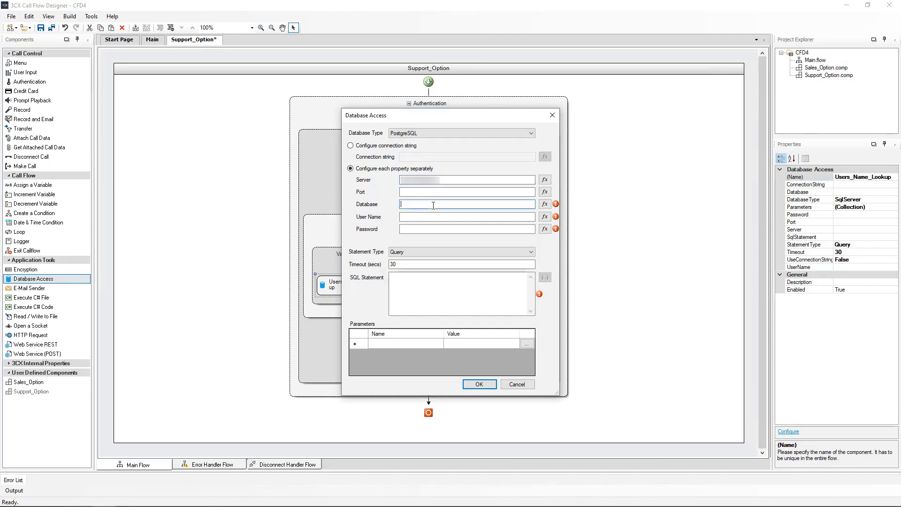
text("company")
click(459, 216)
text("postgres")
click(466, 229)
key(ctrl+v)
click(404, 289)
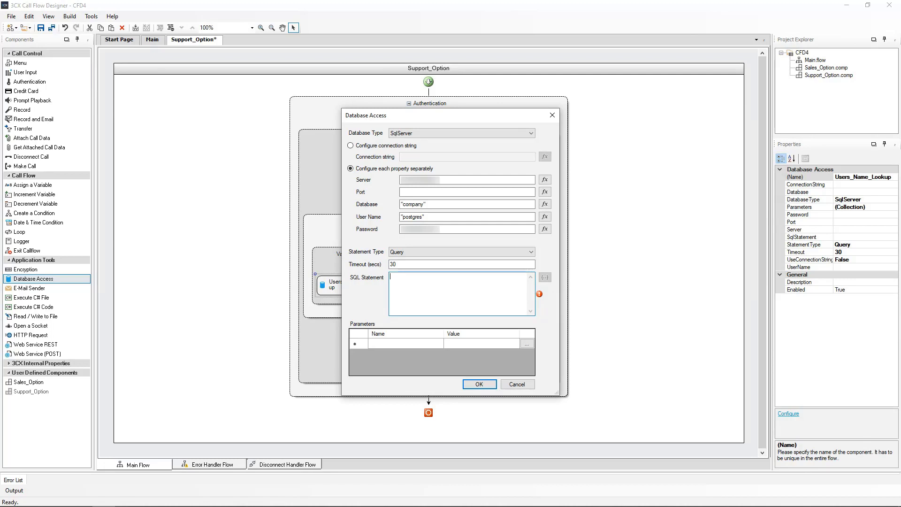
Step: Add a query parameter id bound to Authentication.ID
click(387, 343)
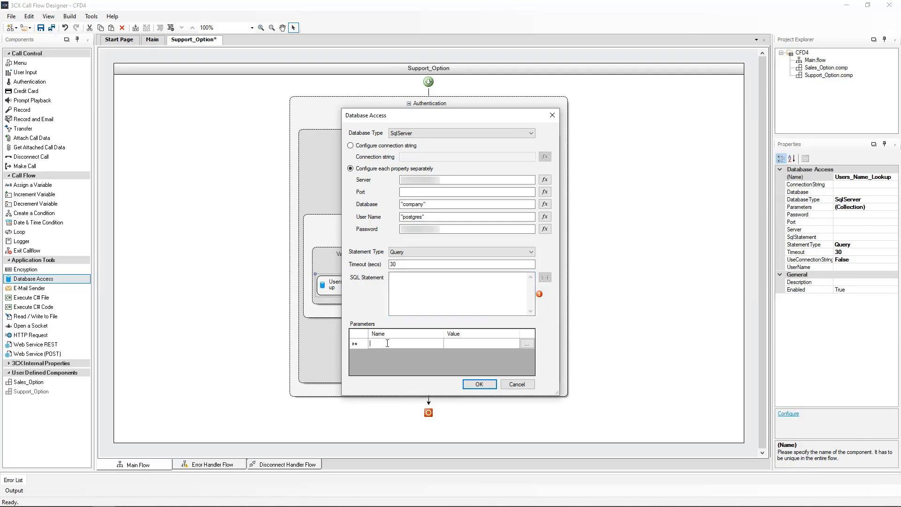
text(id)
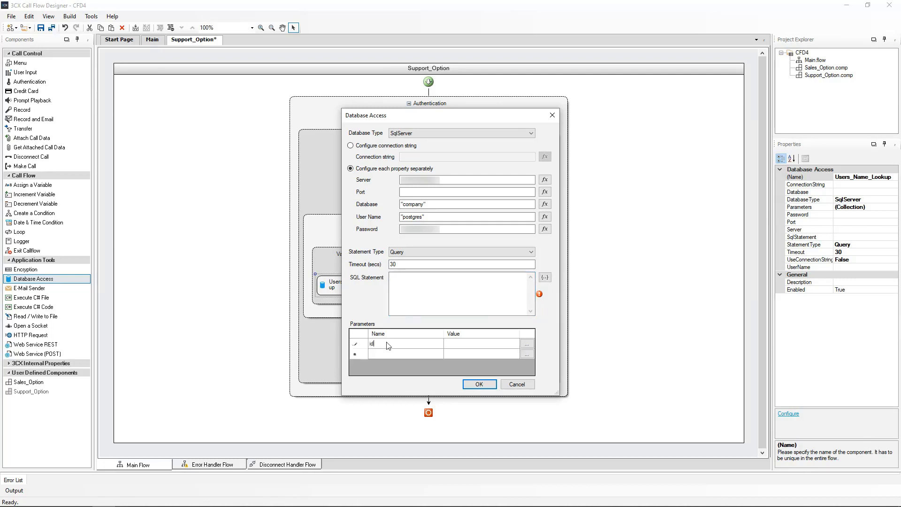
click(449, 345)
text(Authentication.ID)
click(443, 295)
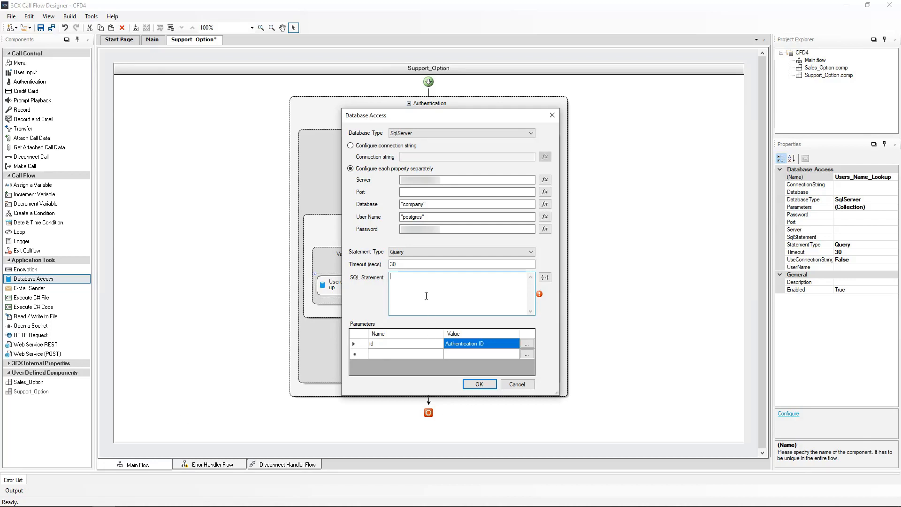
Step: Enter the query SELECT name FROM customers WHERE id={0} and save the lookup
text(SELECT name FROM customers WHERE id=)
click(545, 278)
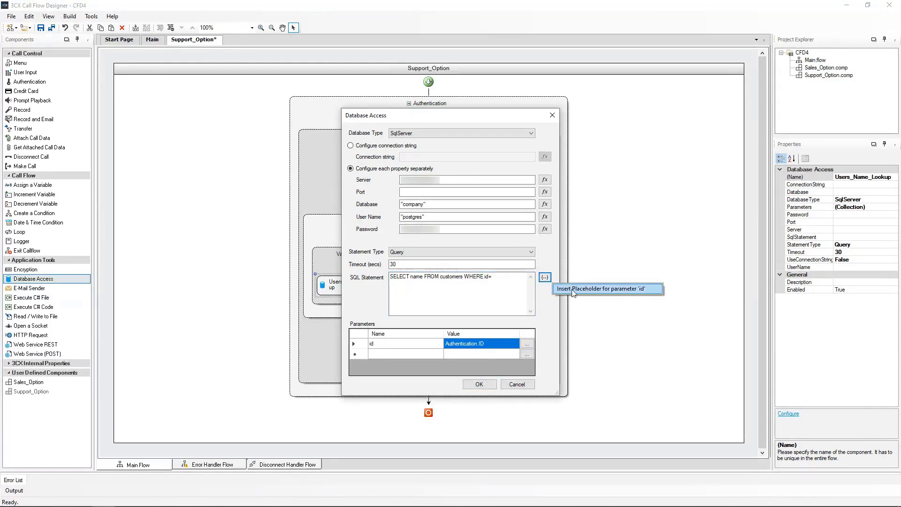
click(572, 292)
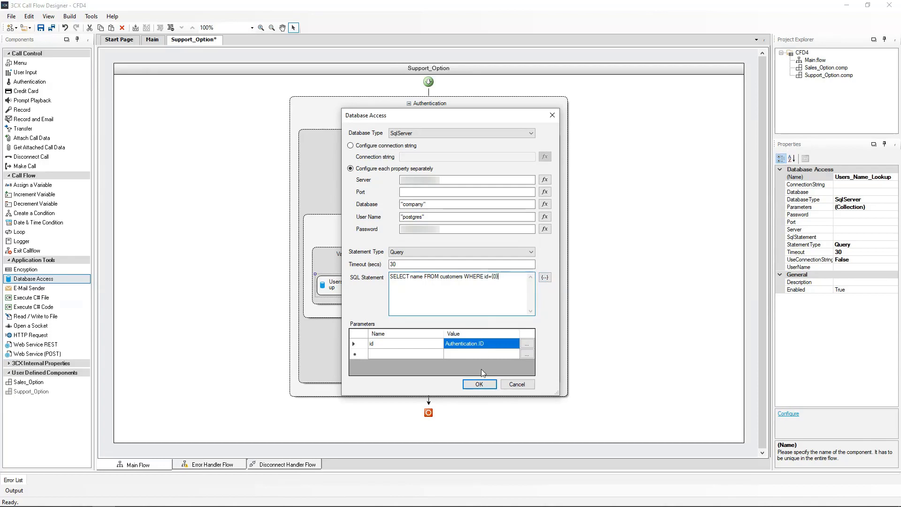
click(479, 385)
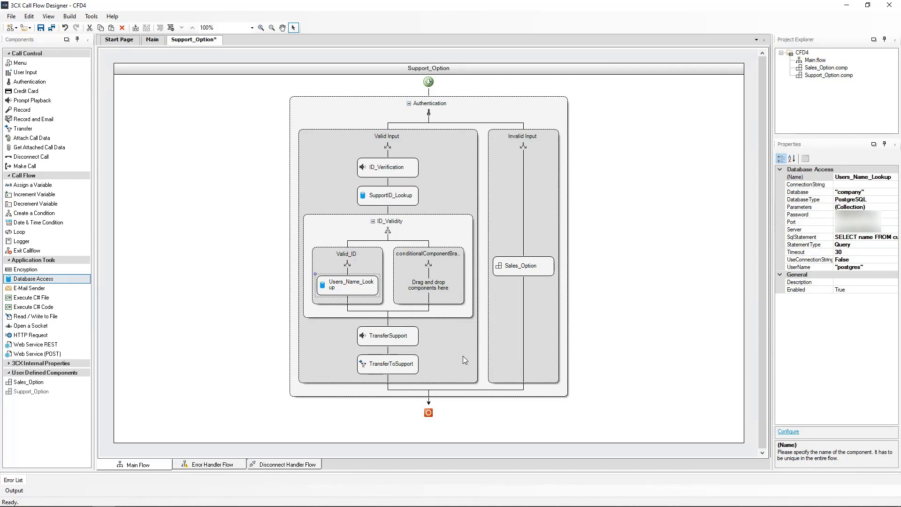
Step: Place TransferSupport and then TransferToSupport beneath Users_Name_Lookup in the Valid_ID branch
drag(381, 344, 348, 303)
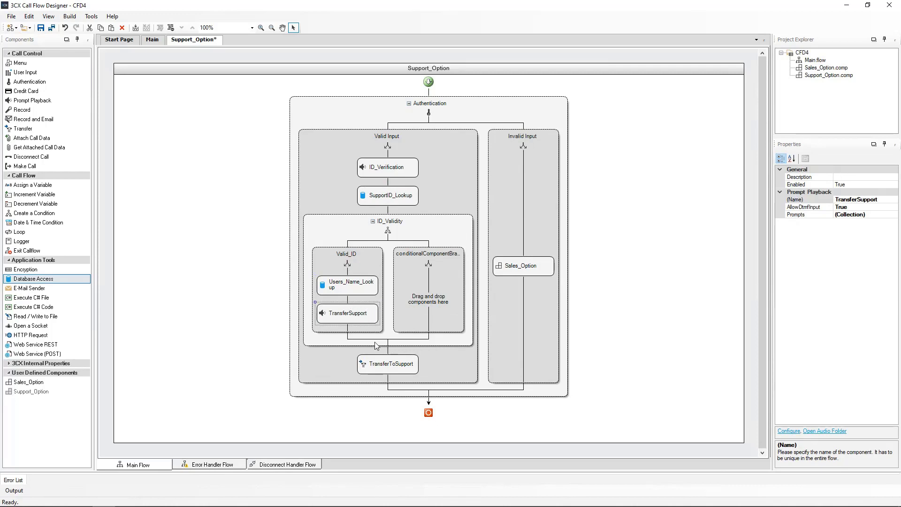
drag(387, 364, 351, 331)
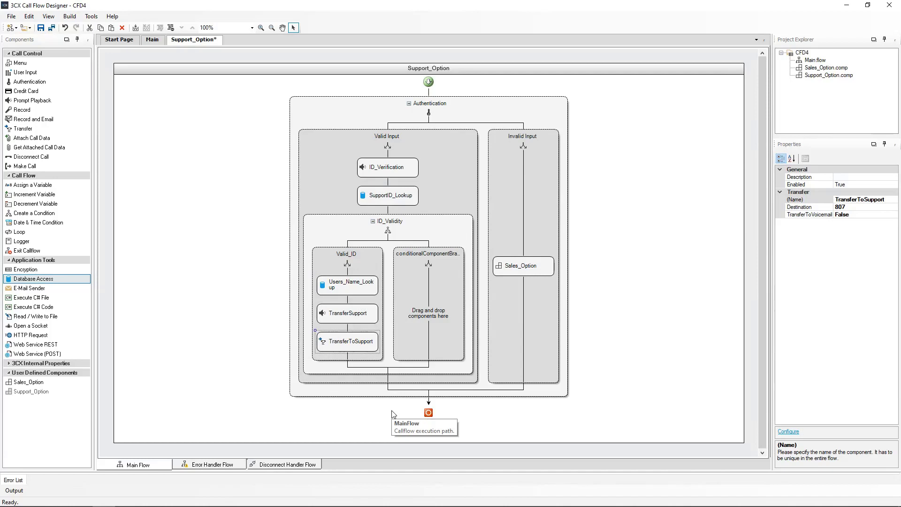
Step: Give TransferSupport a first text-to-speech prompt saying "Welcome" in the Joanna voice
double_click(347, 313)
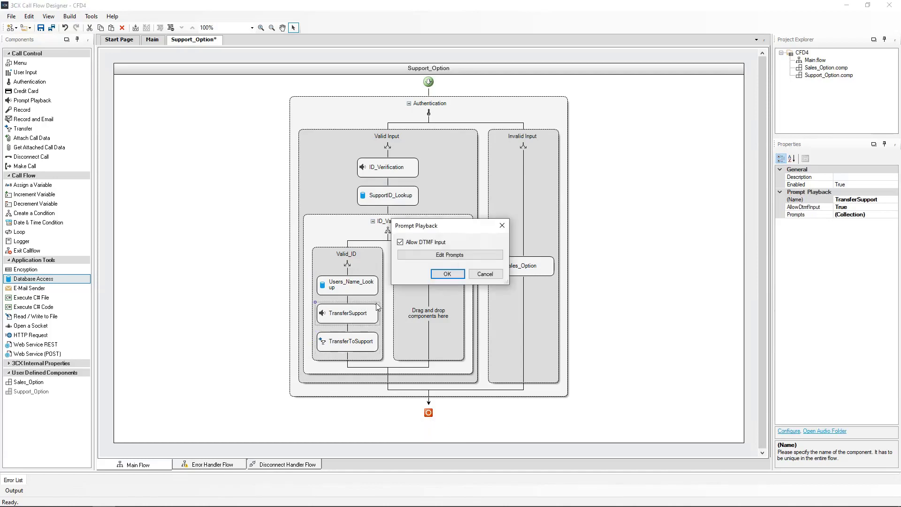
click(447, 256)
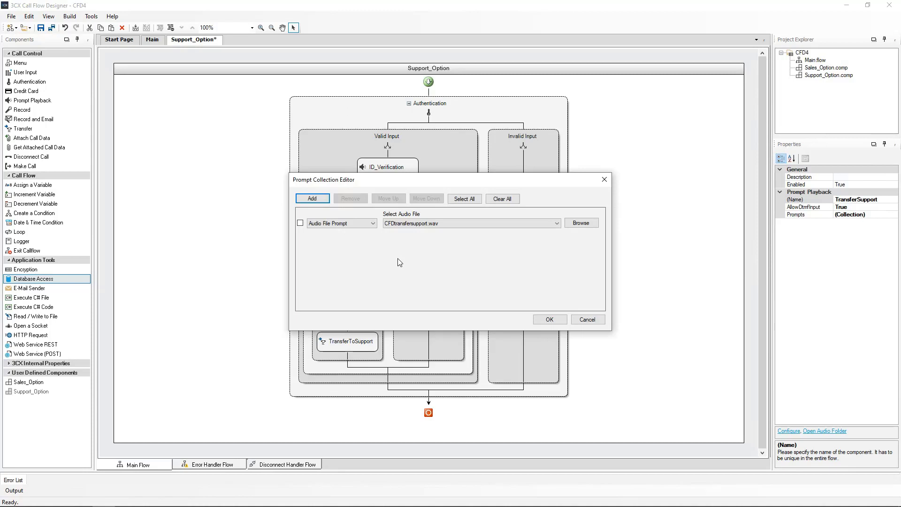
click(369, 227)
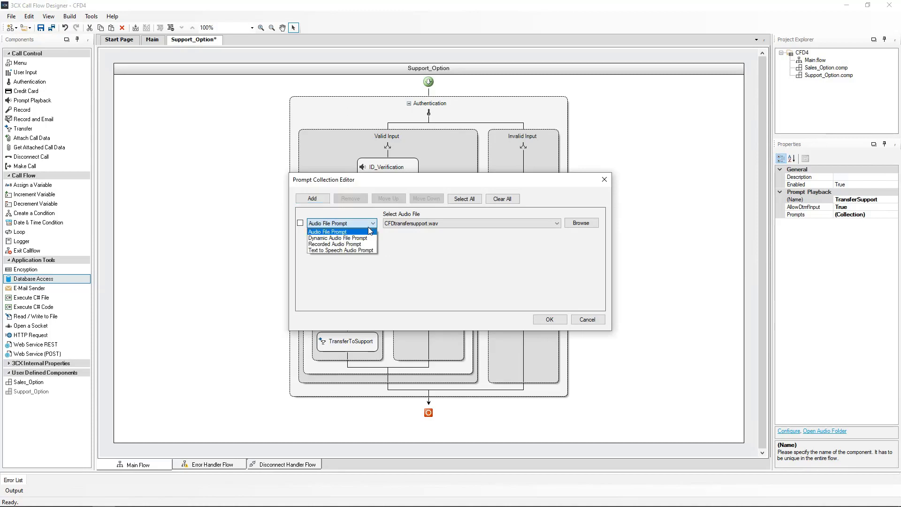
click(347, 249)
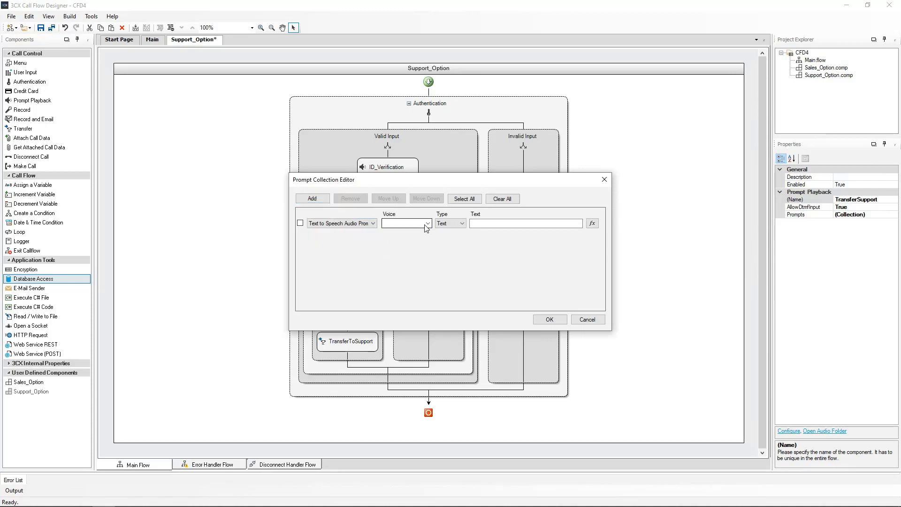
click(427, 223)
click(418, 312)
click(474, 224)
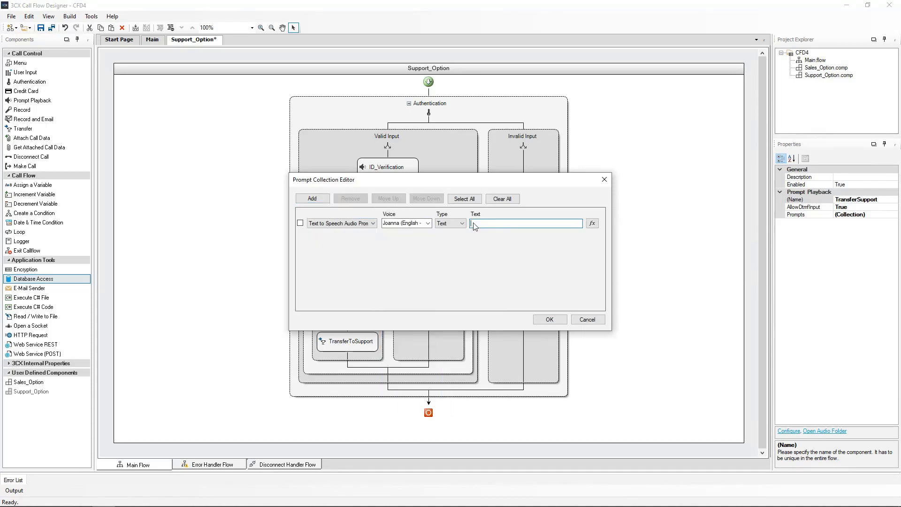
text("Welcome")
Step: Add a second Joanna text-to-speech prompt whose text will come from an expression
click(310, 199)
click(350, 246)
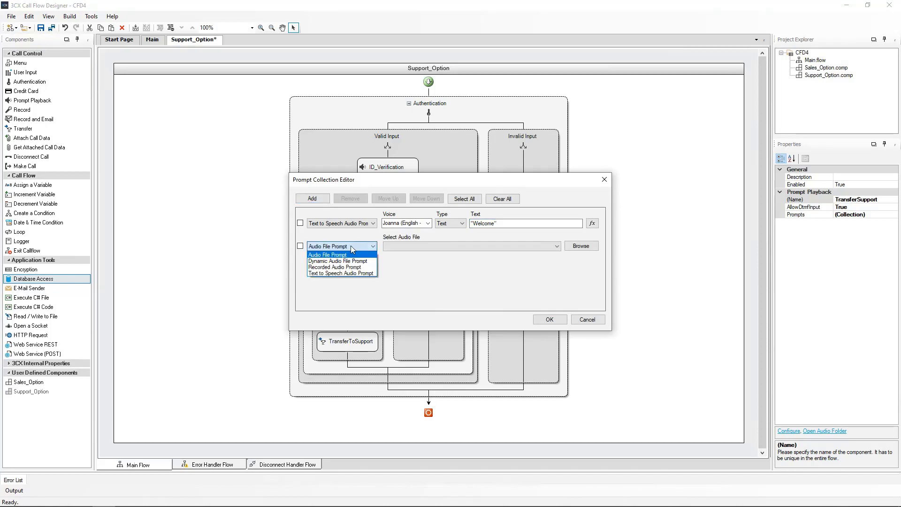
click(337, 273)
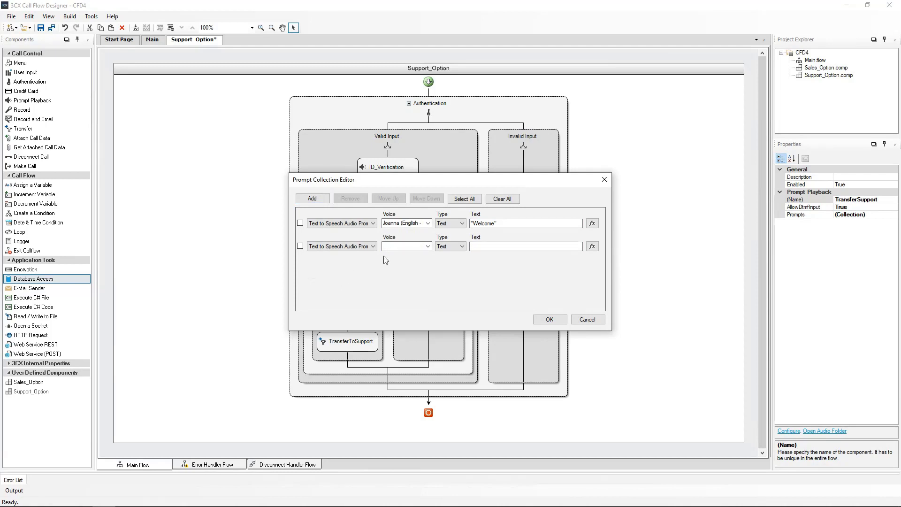
click(427, 247)
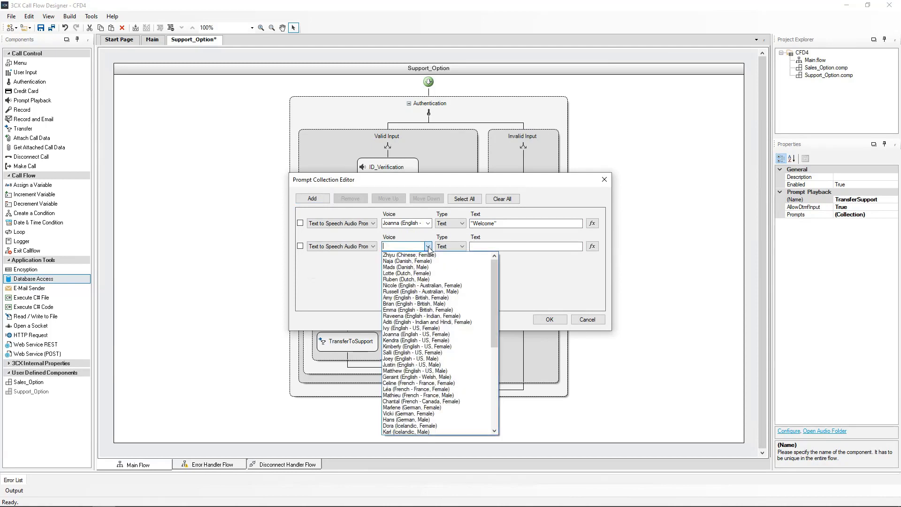
click(409, 334)
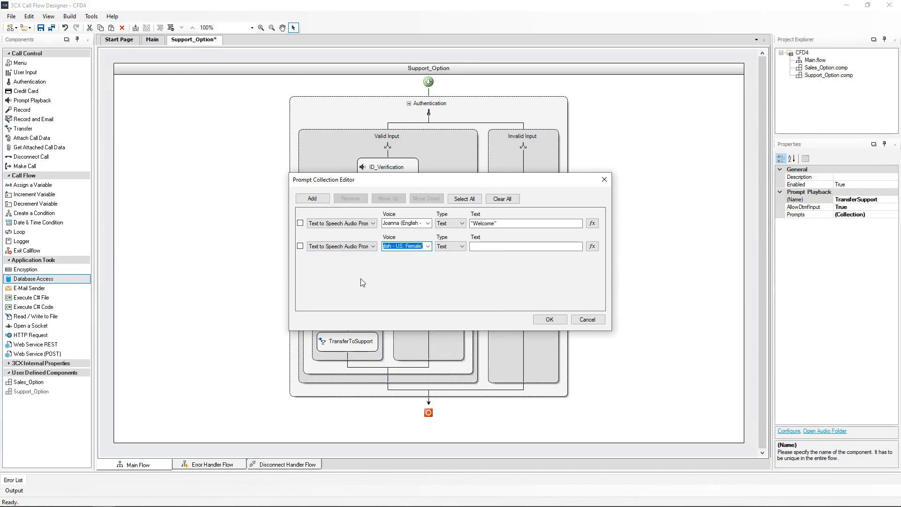
click(488, 247)
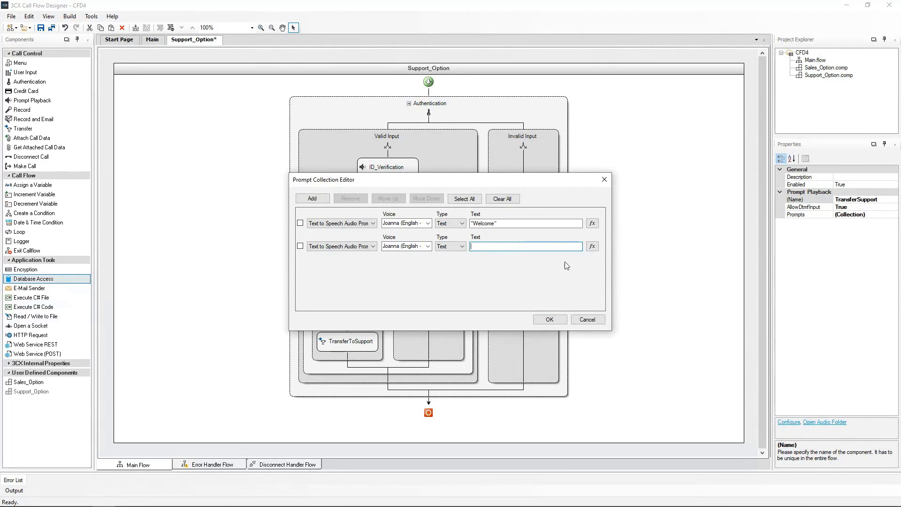
click(592, 247)
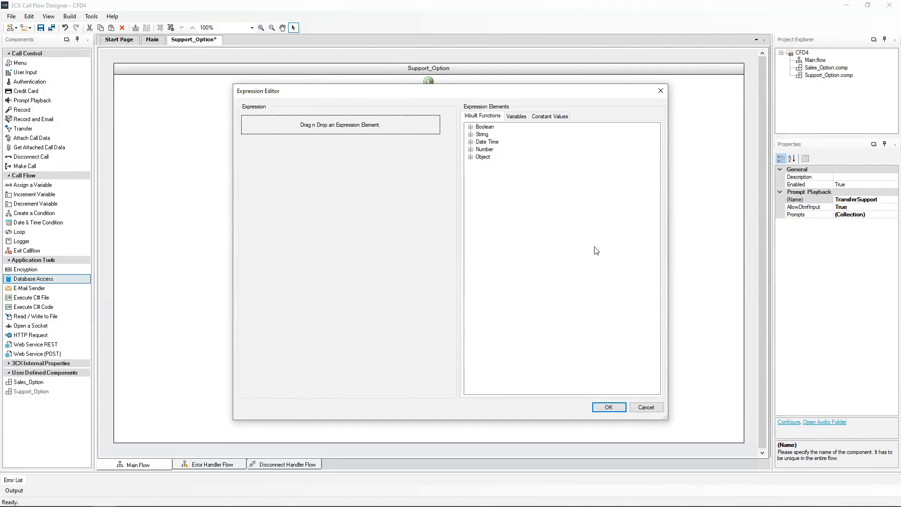
Step: Set the second prompt's text to GET TABLE CELL VALUE(Users_Name_Lookup.QueryResult, 0, 0)
click(471, 157)
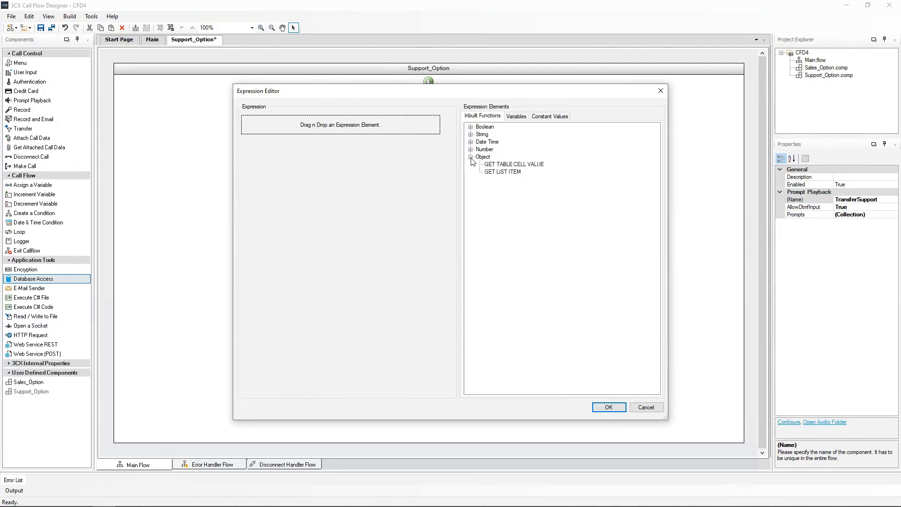
click(502, 165)
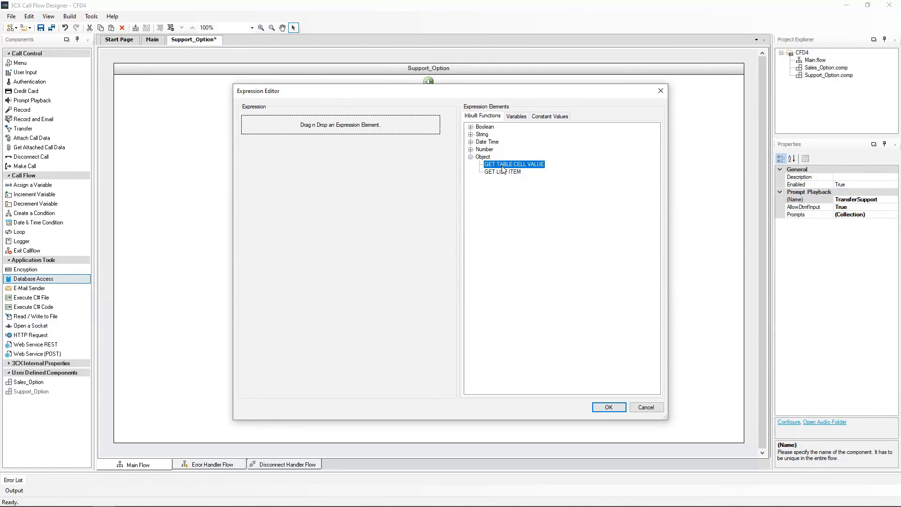
drag(502, 169, 338, 127)
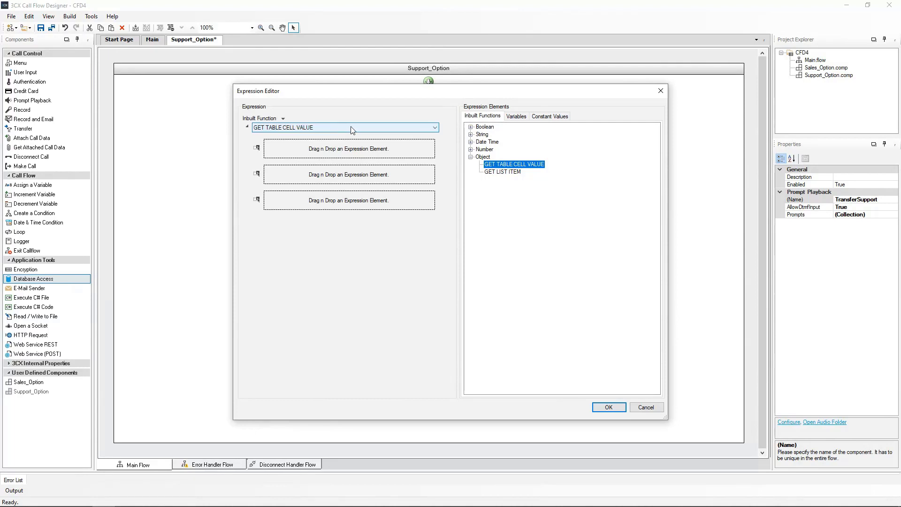
click(520, 118)
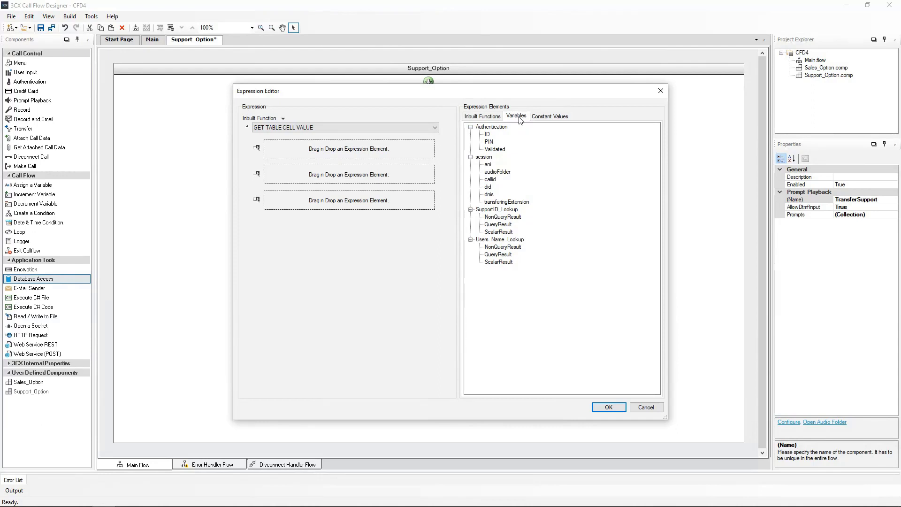
drag(498, 255, 306, 153)
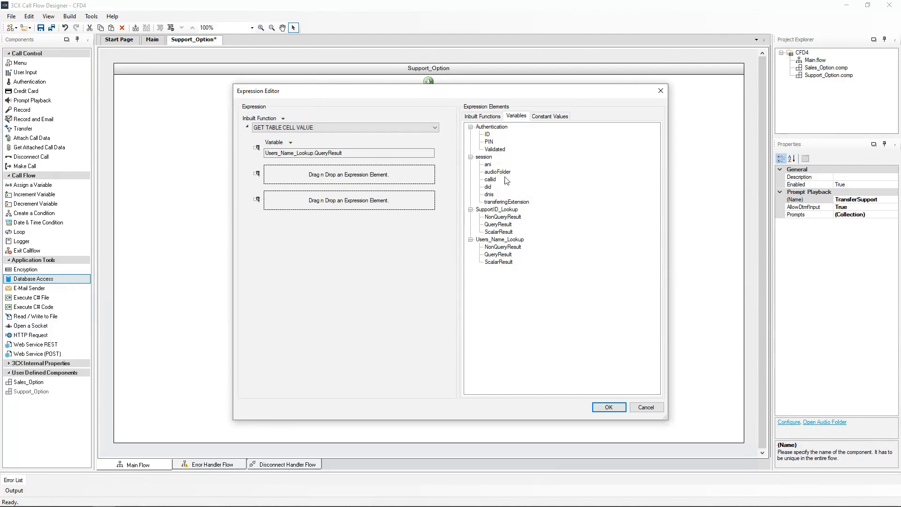
click(548, 118)
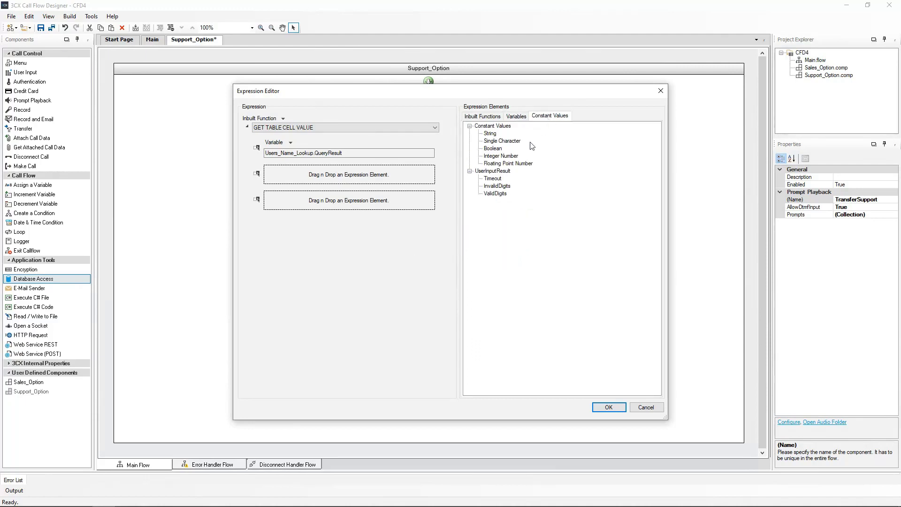
drag(511, 158, 346, 180)
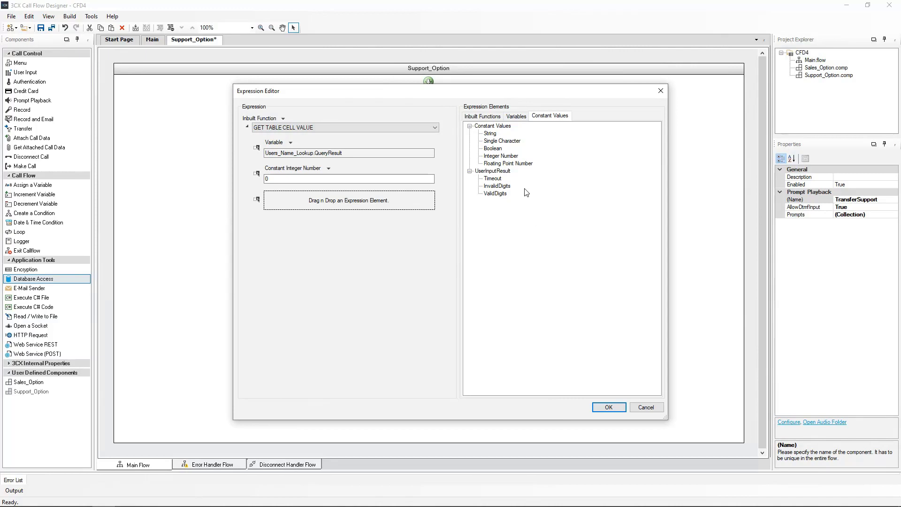
click(504, 157)
drag(503, 157, 320, 203)
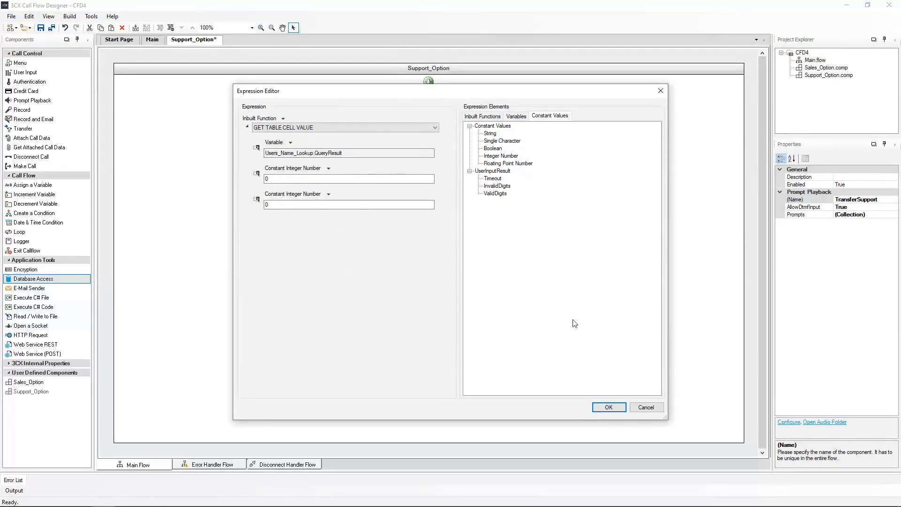
click(608, 407)
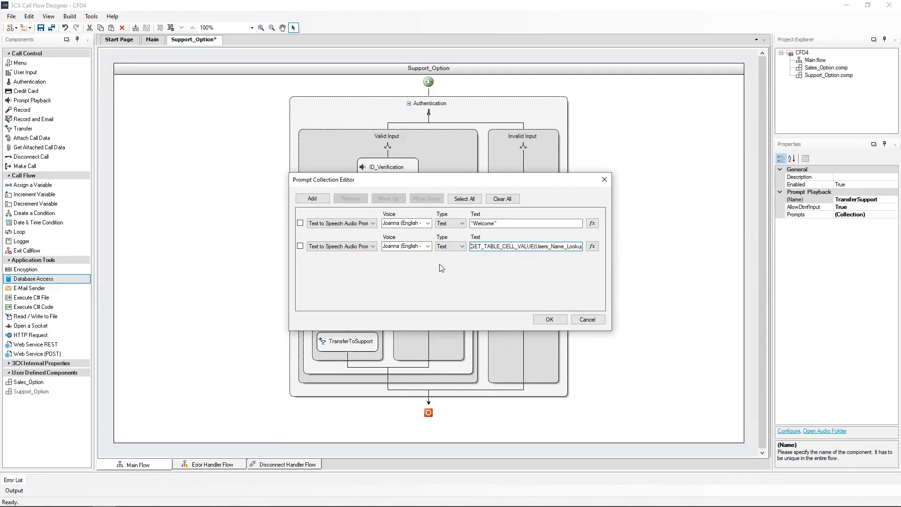
Step: Add a third Joanna text-to-speech prompt with the pasted message and confirm both prompt dialogs
click(312, 198)
click(365, 269)
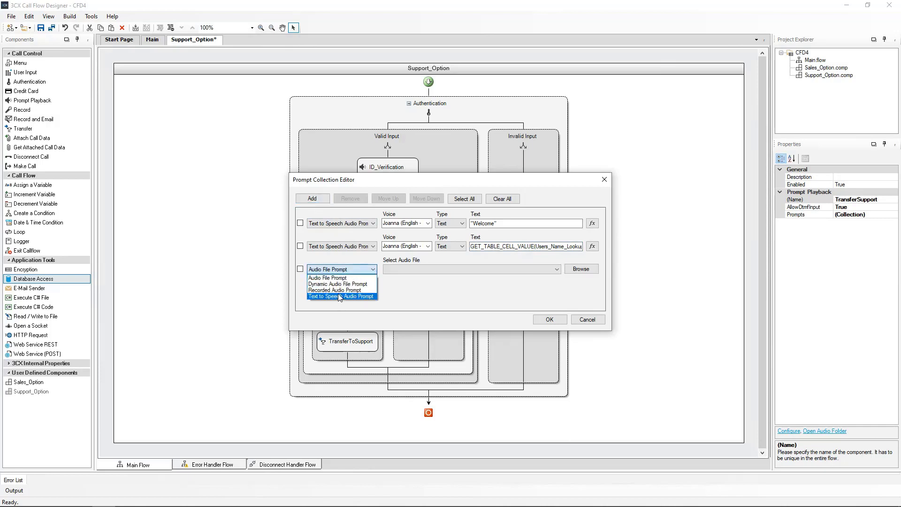
click(340, 296)
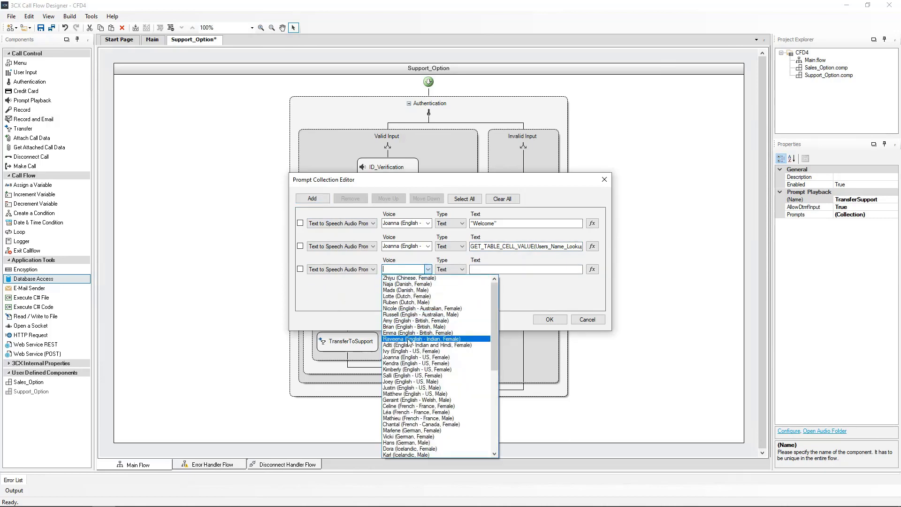
click(407, 358)
click(478, 269)
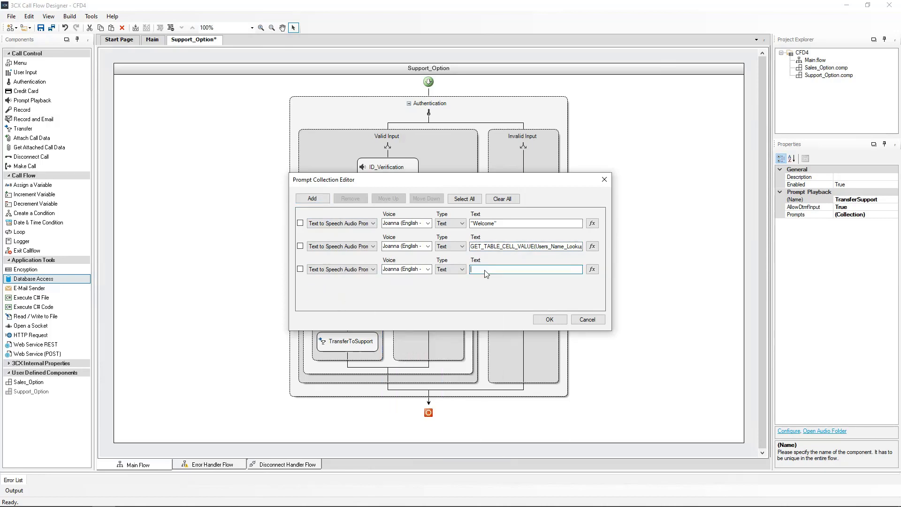
text("You will now be transferred to Support")
click(553, 322)
click(449, 277)
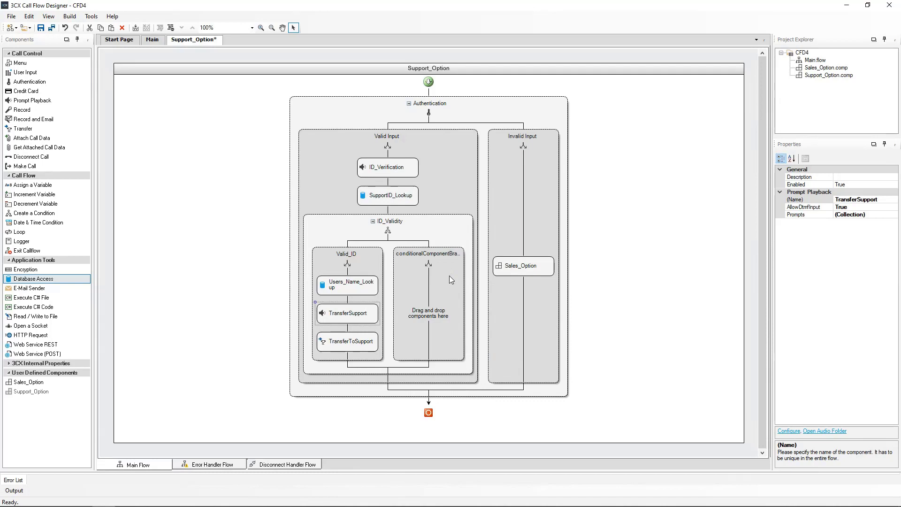
Step: Rename the second ID_Validity condition branch to Invalid_ID
click(449, 276)
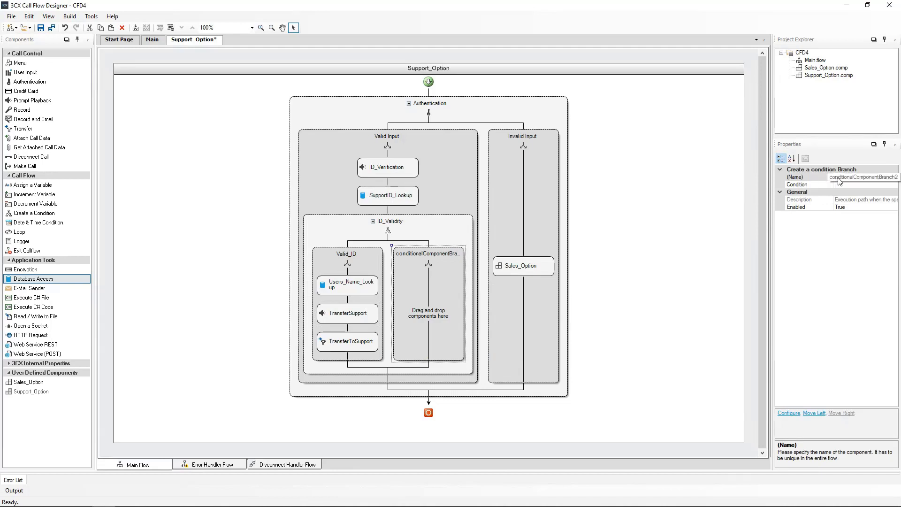
click(852, 179)
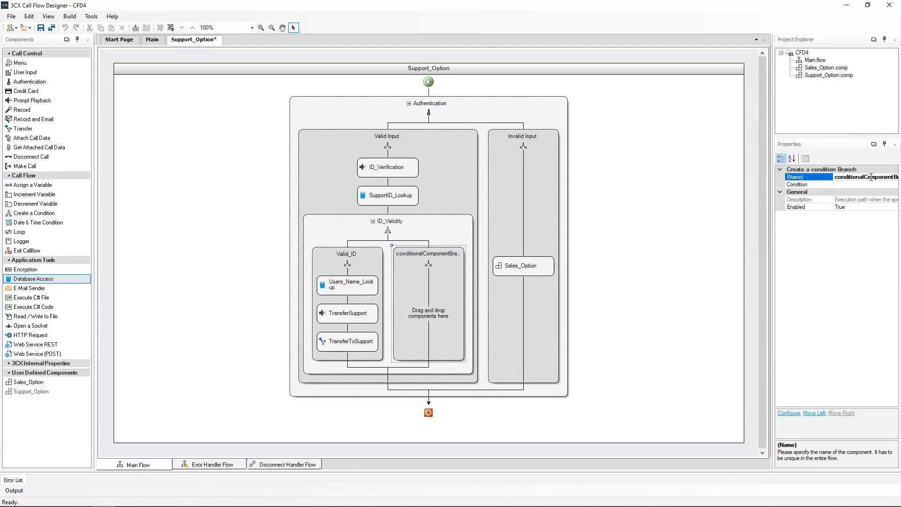
double_click(871, 177)
text(Invalid_ID)
key(Return)
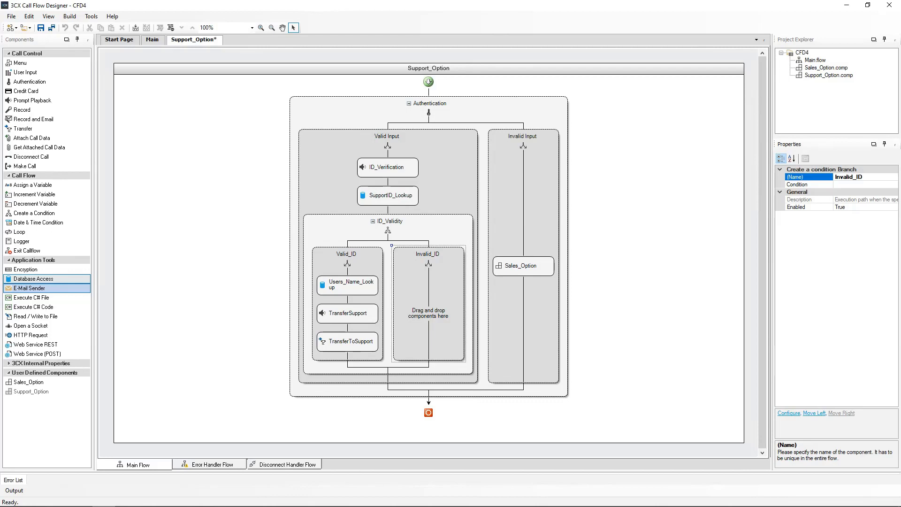
Step: Add a Prompt Playback named ID_Not_Found inside the Invalid_ID branch
drag(47, 101, 416, 305)
double_click(881, 200)
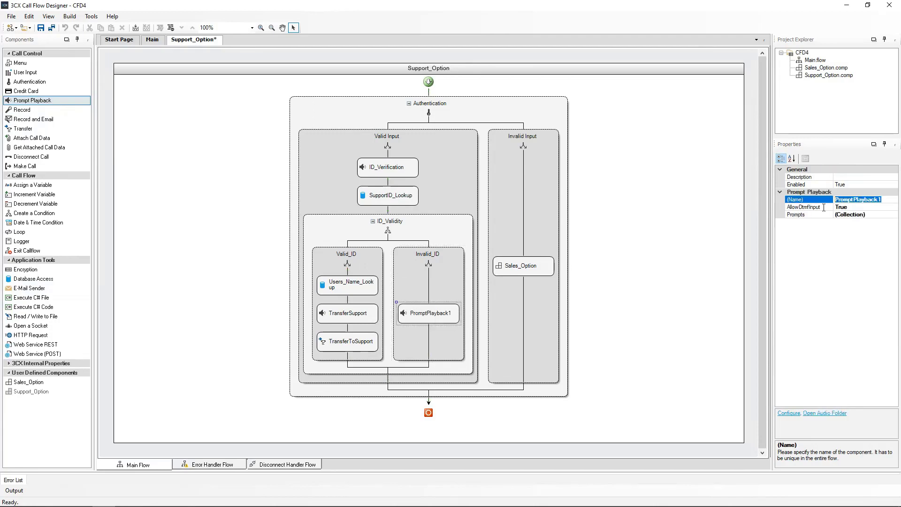
text(ID_Not_Found)
key(Return)
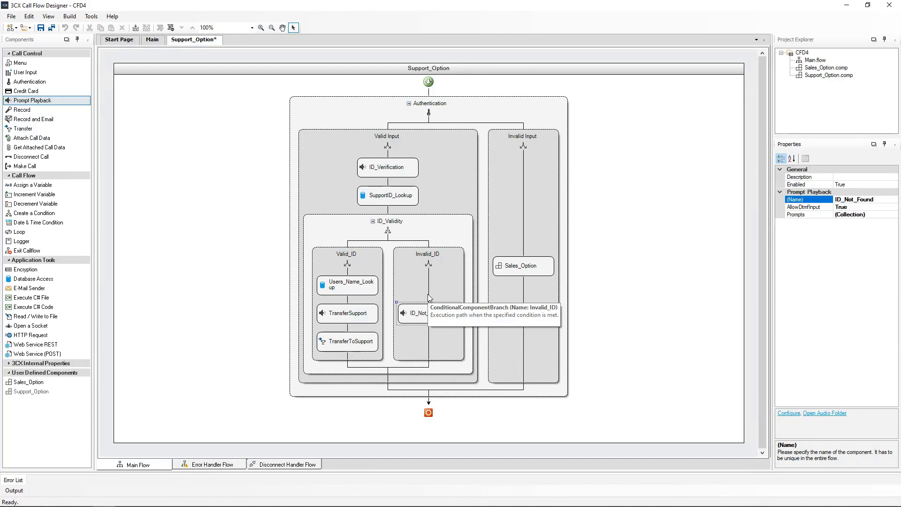
Step: Make ID_Not_Found speak "The ID you have entered is not found" in the Joanna voice
double_click(420, 316)
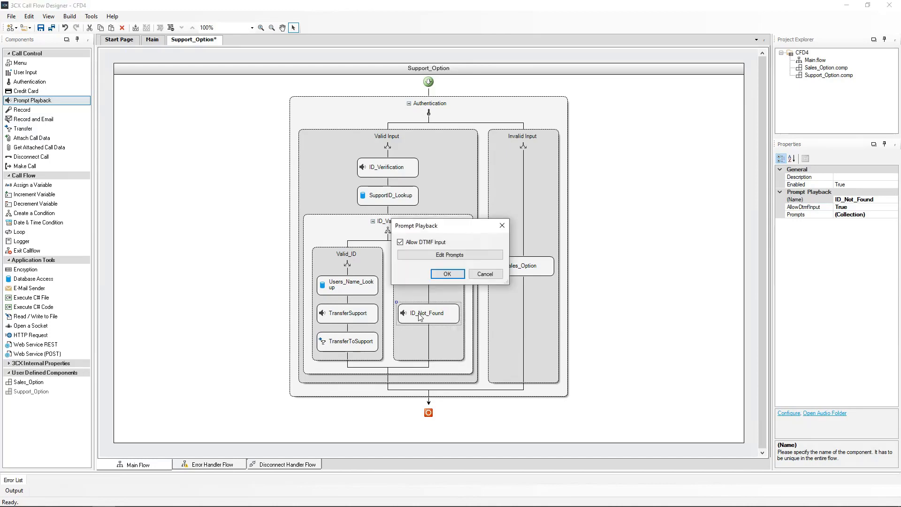
click(449, 255)
click(312, 199)
click(340, 223)
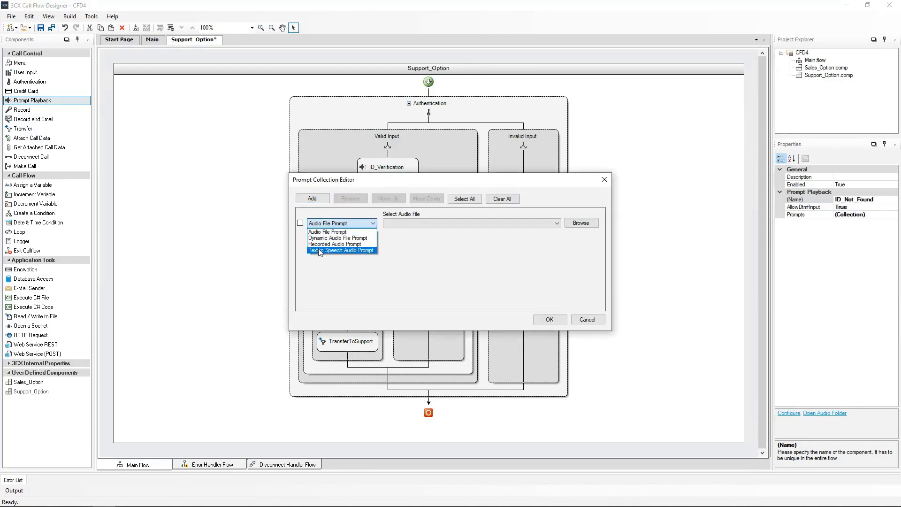
click(320, 251)
click(428, 223)
click(412, 313)
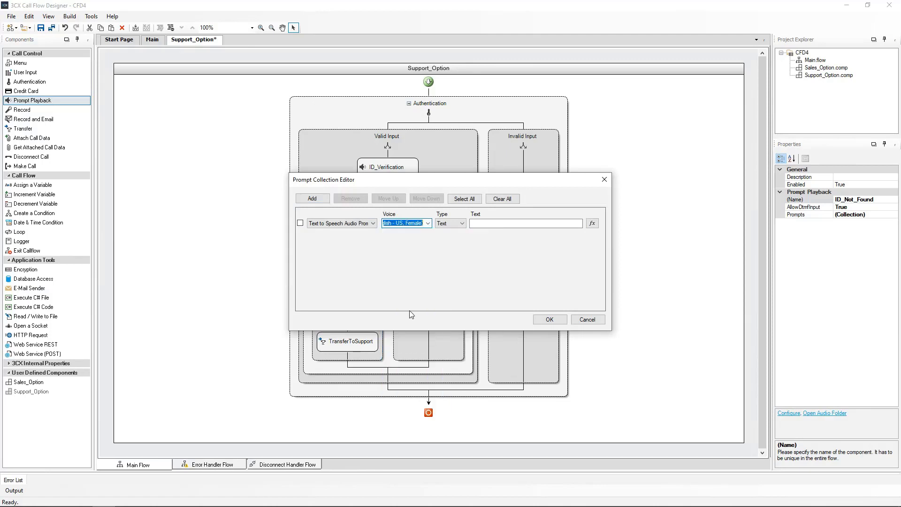
click(489, 224)
text("The ID you have entered is not found")
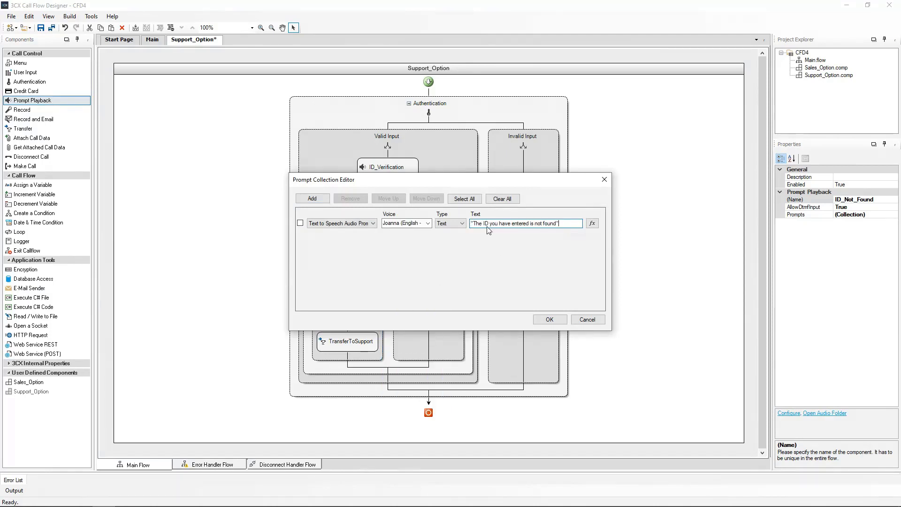
click(550, 319)
click(469, 275)
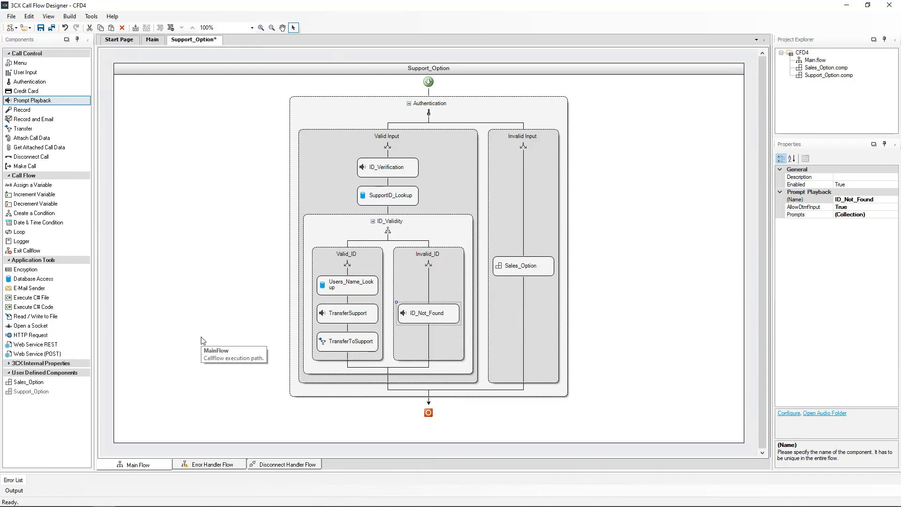
Step: Add Sales_Option below ID_Not_Found in Invalid_ID and build the CFD4 project
click(34, 383)
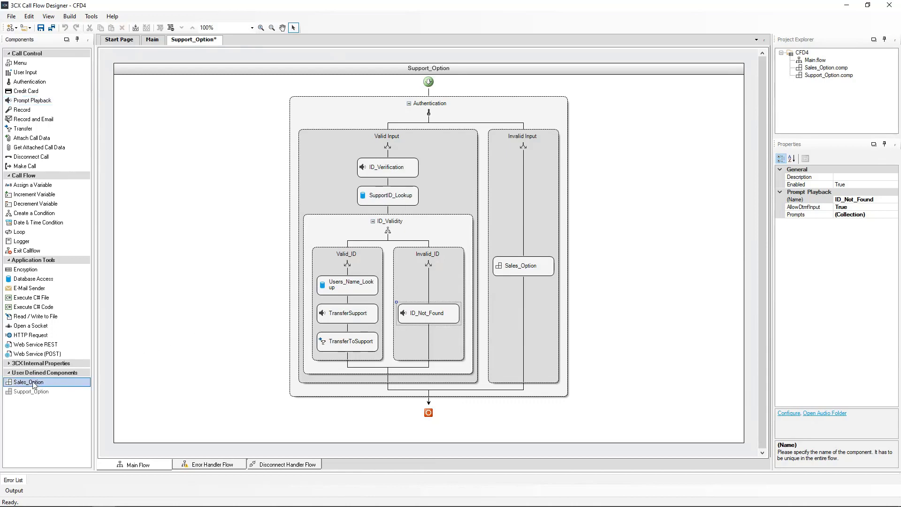
drag(34, 383, 426, 336)
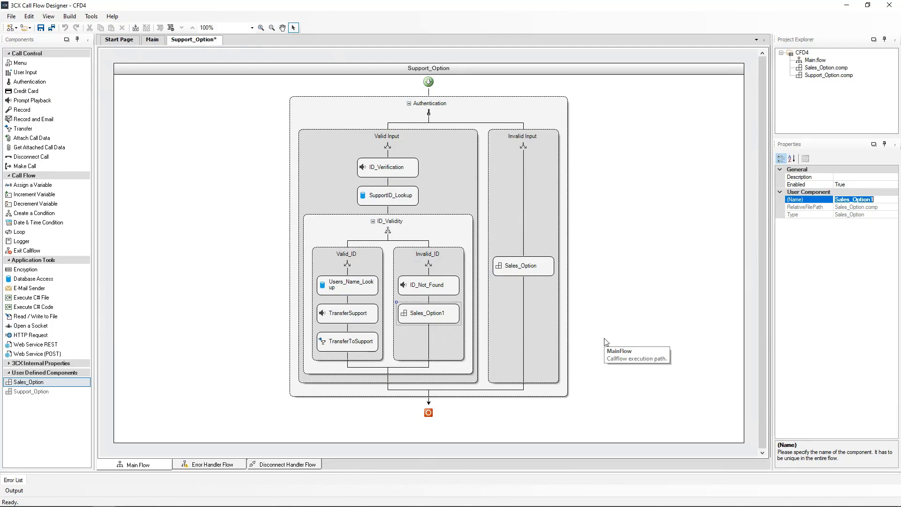
click(211, 301)
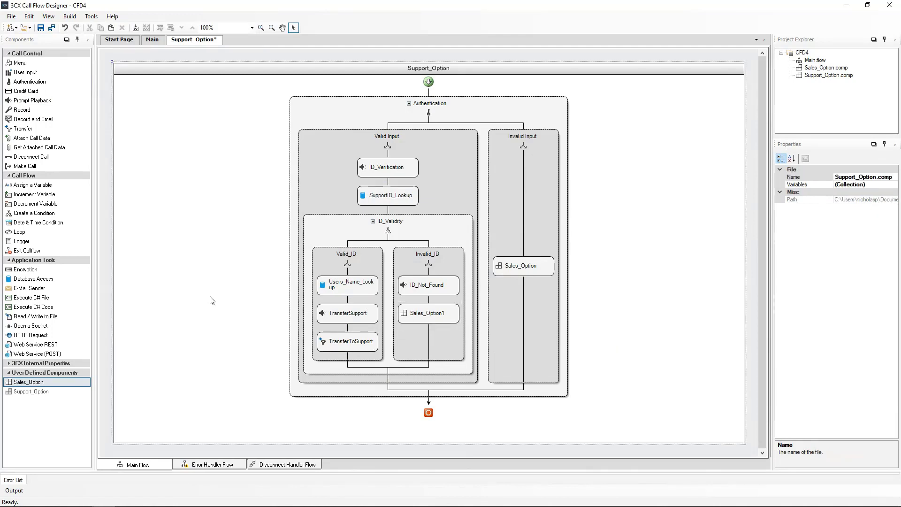
click(69, 16)
click(80, 28)
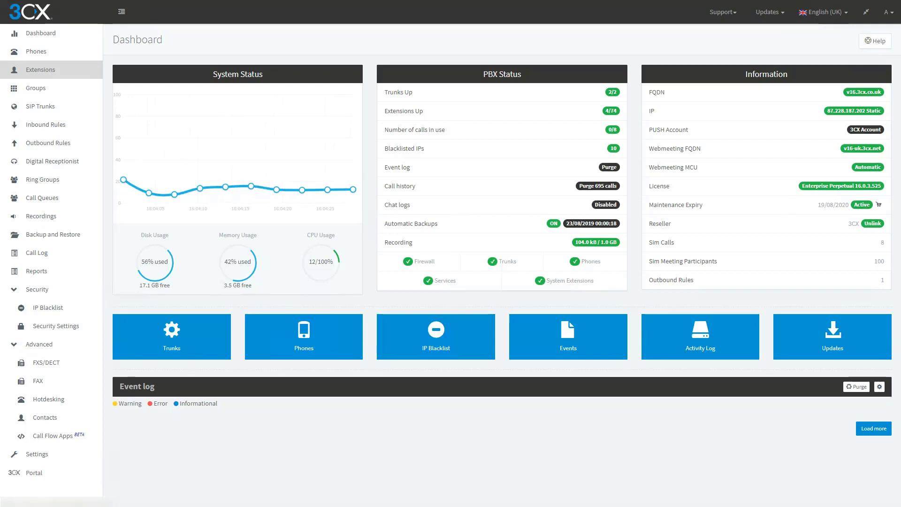
Step: Upload Release\CFD4.zip as a new Call Flow App
click(50, 441)
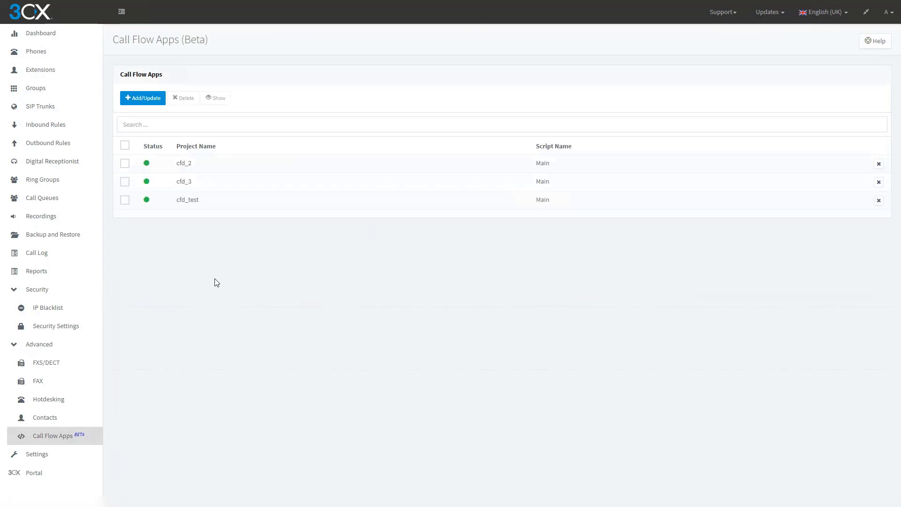
click(142, 98)
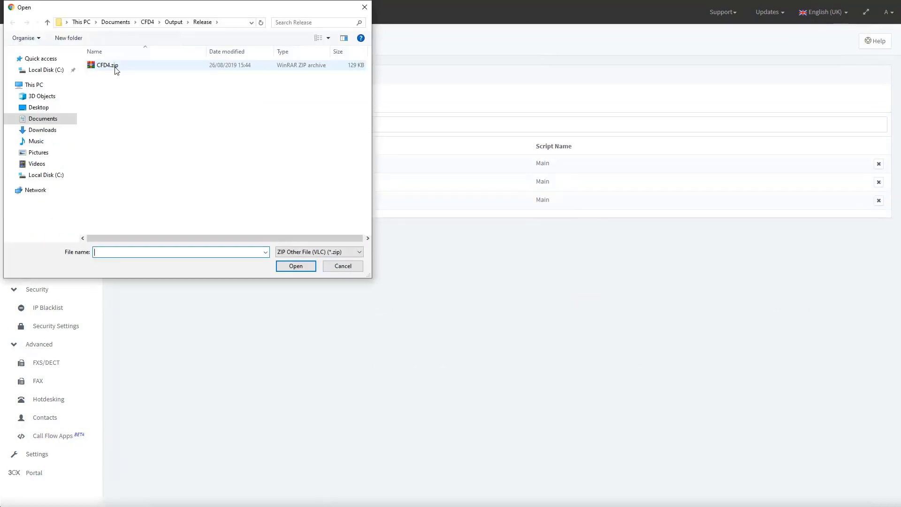
double_click(116, 68)
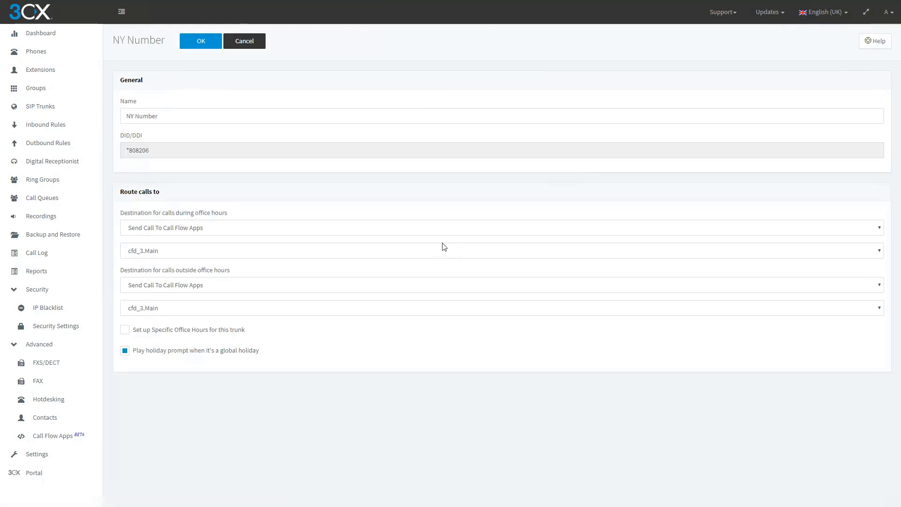
Step: Route NY Number's office-hours and after-hours calls to cfd4.Main and save the rule
click(192, 255)
click(142, 289)
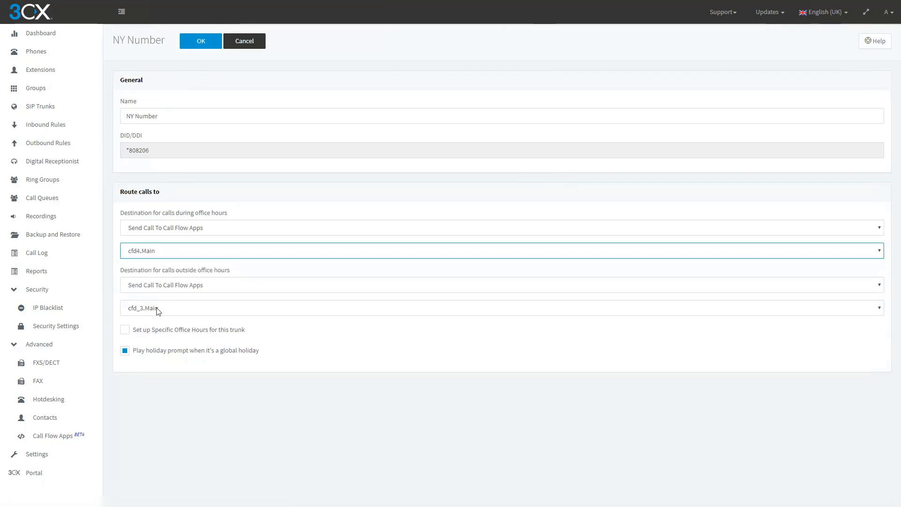
click(158, 311)
click(151, 340)
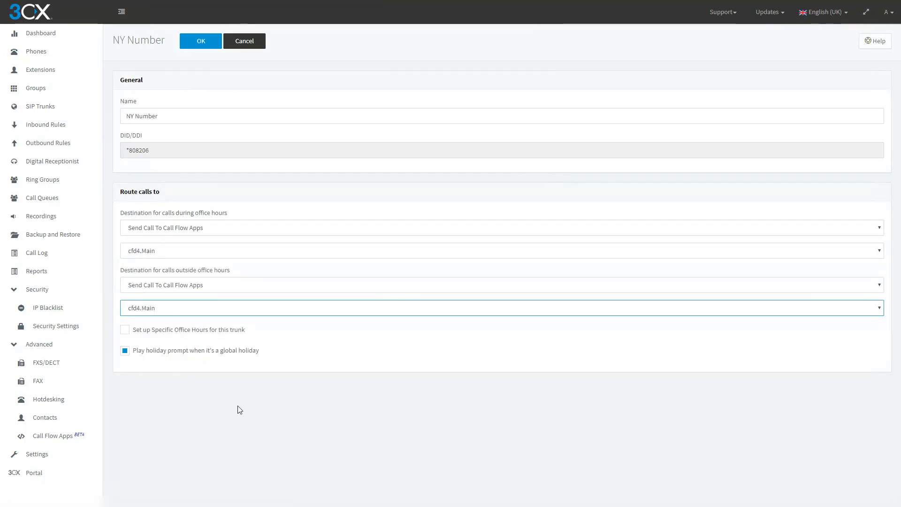
click(199, 46)
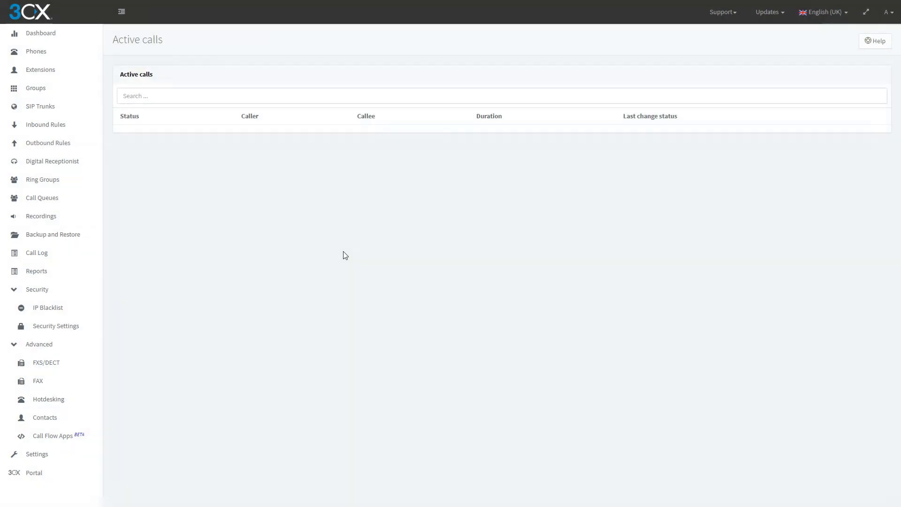